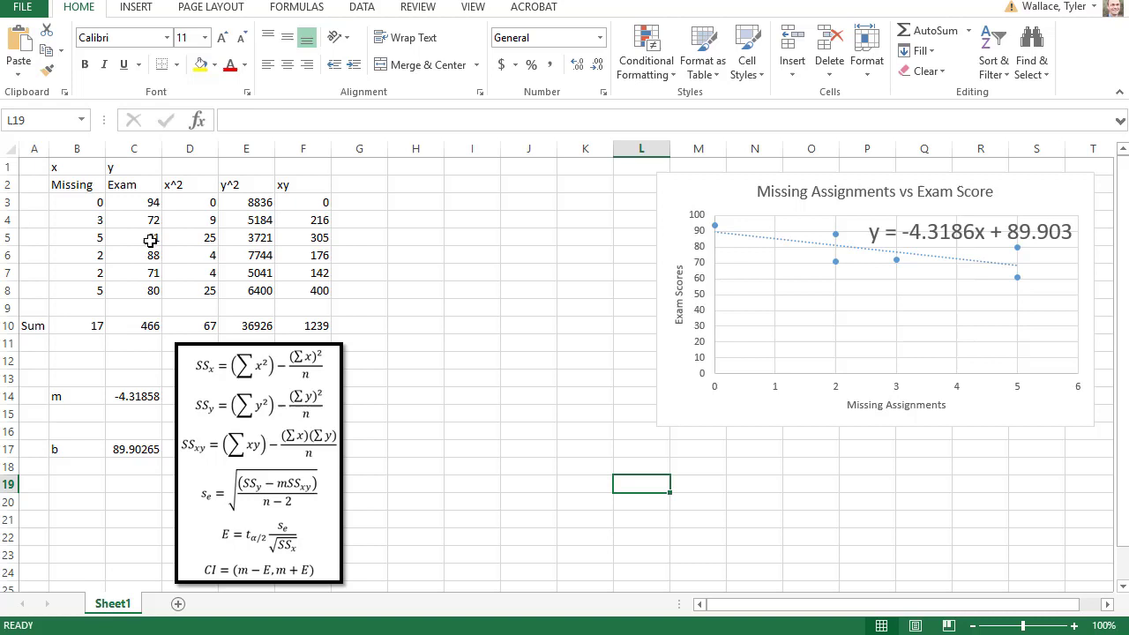
# Review the x², y², xy and column-sum formulas, ending on empty cell H3.
pyautogui.click(196, 199)
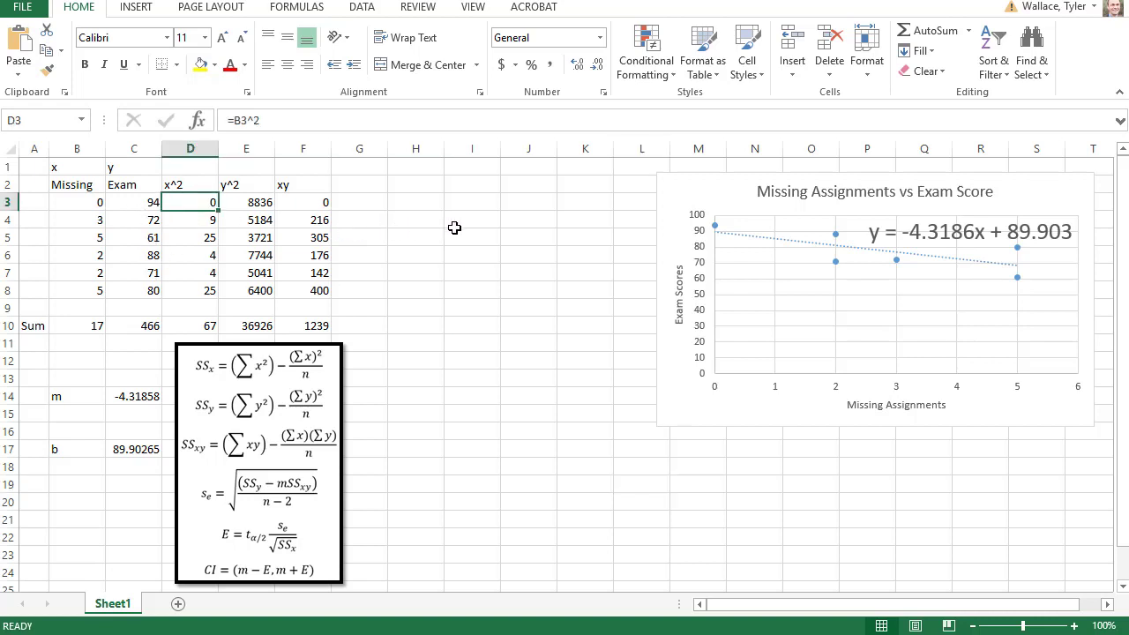
pyautogui.press('Right')
pyautogui.press('Right')
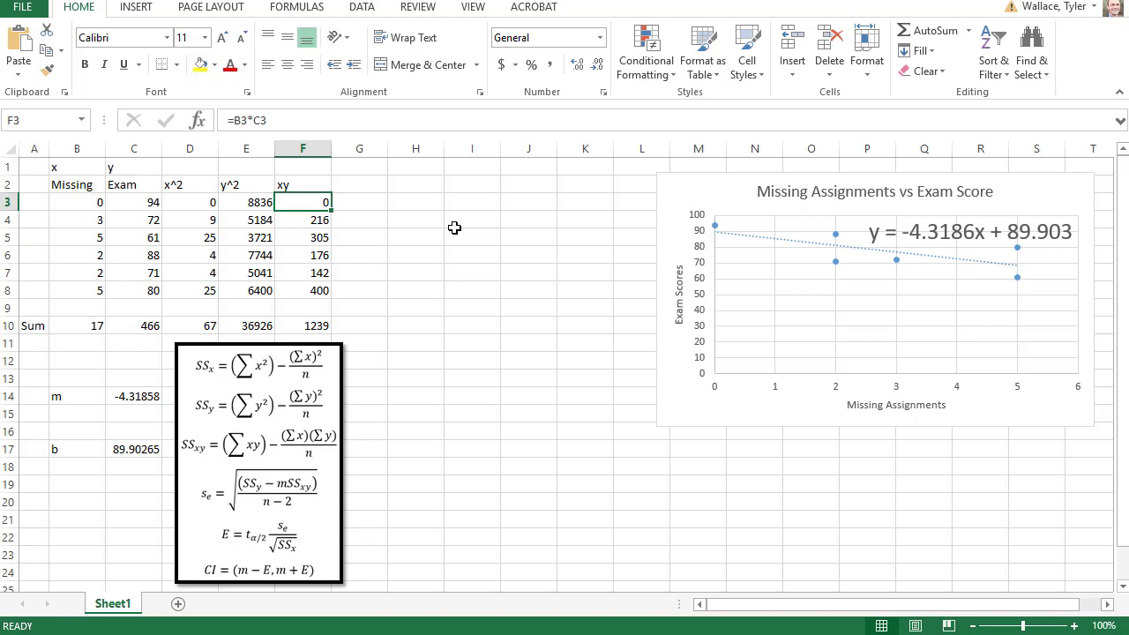
pyautogui.press('Down')
pyautogui.press('Down')
pyautogui.press('Down')
pyautogui.press('Down')
pyautogui.press('Down')
pyautogui.press('Down')
pyautogui.press('Down')
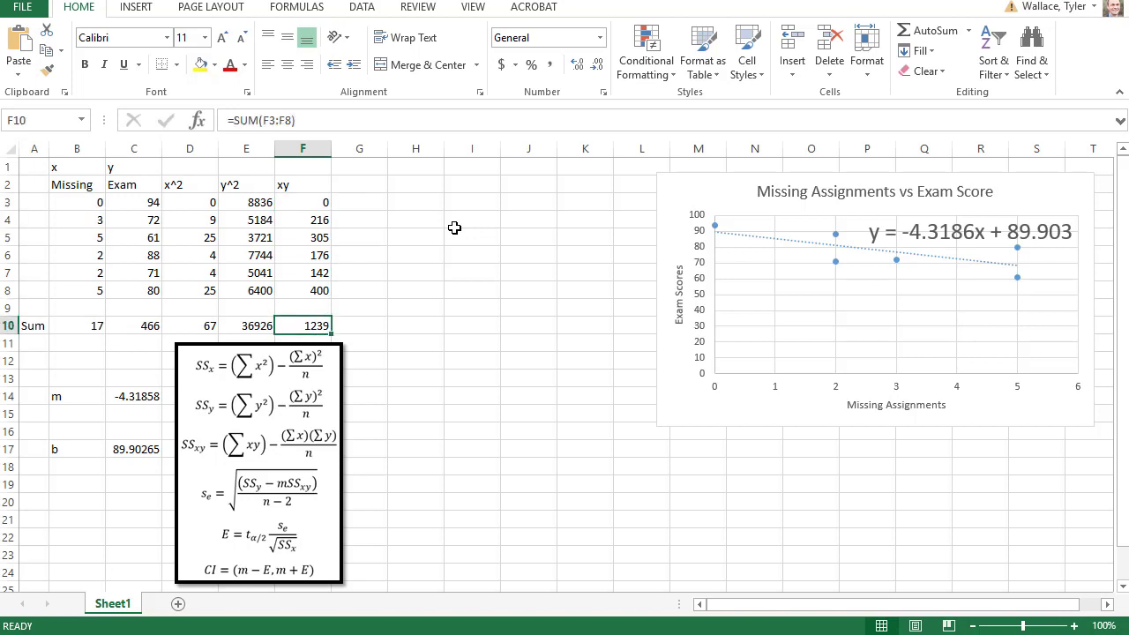
pyautogui.press('Left')
pyautogui.press('Left')
pyautogui.press('Left')
pyautogui.press('Left')
pyautogui.press('Left')
pyautogui.press('Right')
pyautogui.press('Right')
pyautogui.press('Right')
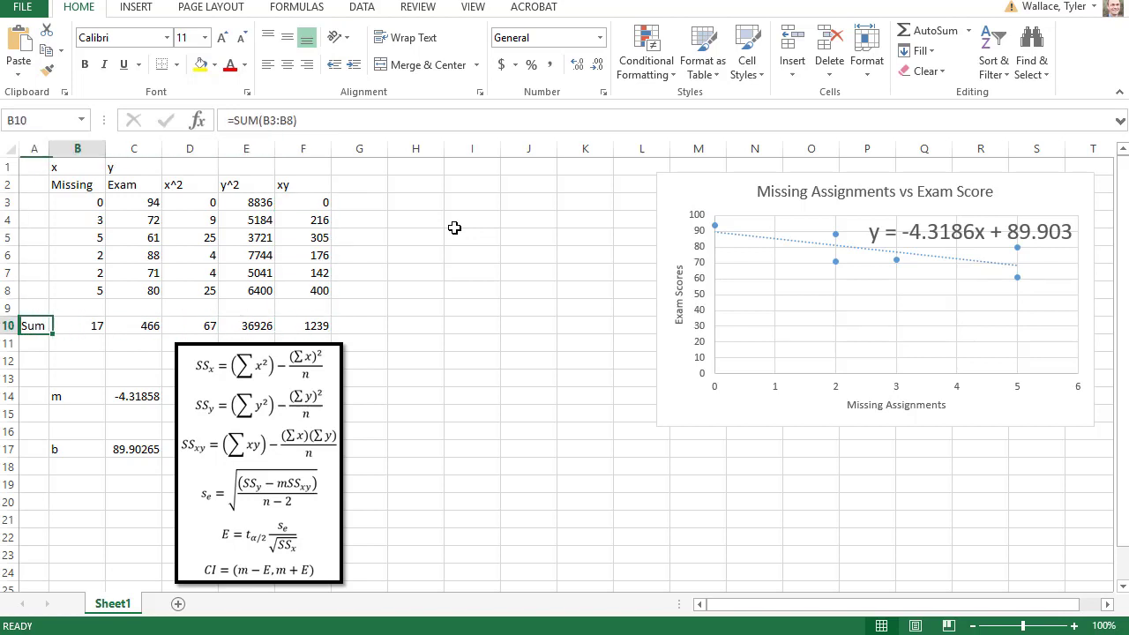
pyautogui.press('Right')
pyautogui.press('Right')
pyautogui.press('Left')
pyautogui.press('Left')
pyautogui.press('Left')
pyautogui.press('Left')
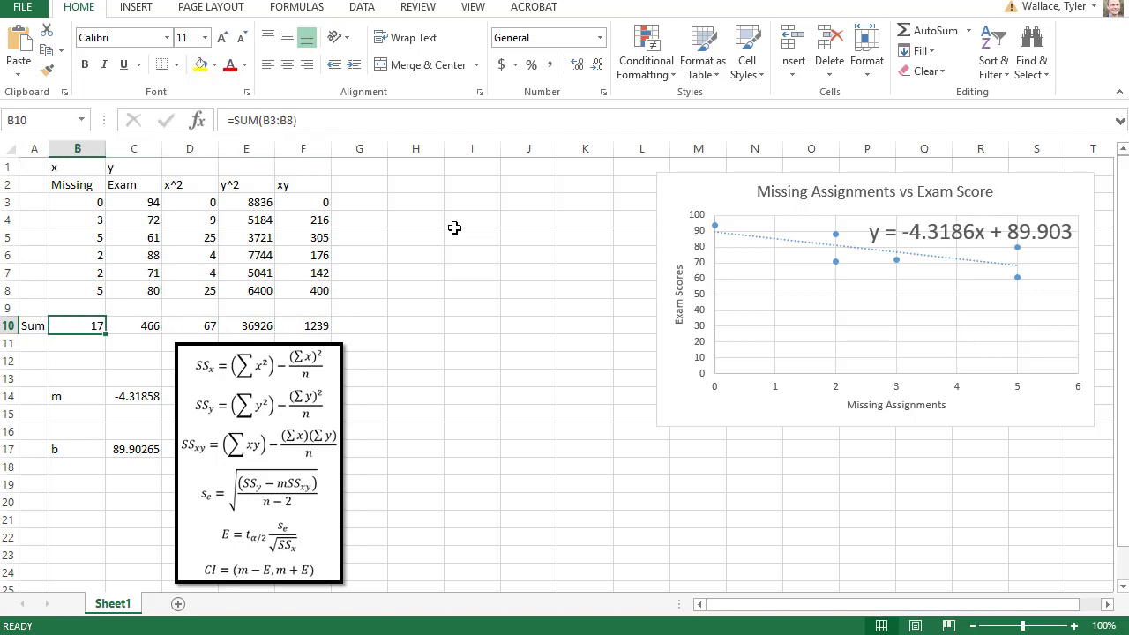
pyautogui.press('Right')
pyautogui.press('Right')
pyautogui.press('Right')
pyautogui.press('Right')
pyautogui.press('Right')
pyautogui.press('Right')
pyautogui.press('Right')
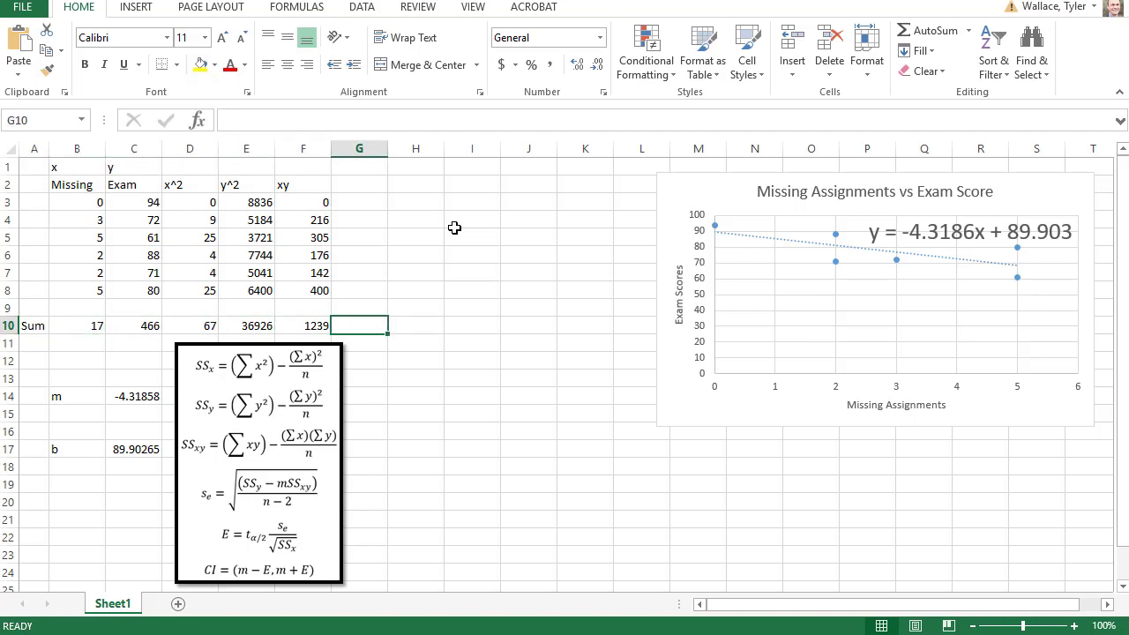
pyautogui.press('Up')
pyautogui.press('Up')
pyautogui.press('Up')
pyautogui.press('Up')
pyautogui.press('Up')
pyautogui.press('Up')
pyautogui.press('Up')
pyautogui.press('Left')
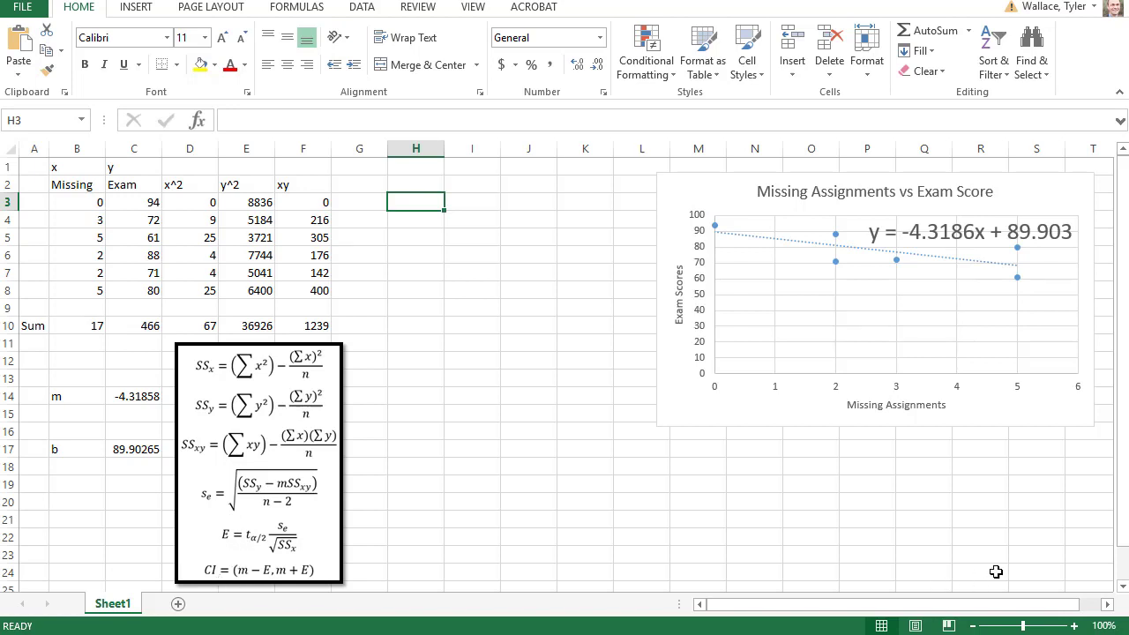
# Add an SSx row computing sum of x² minus (sum of x)²/6, giving 18.83333.
pyautogui.write('SSx')
pyautogui.press('Tab')
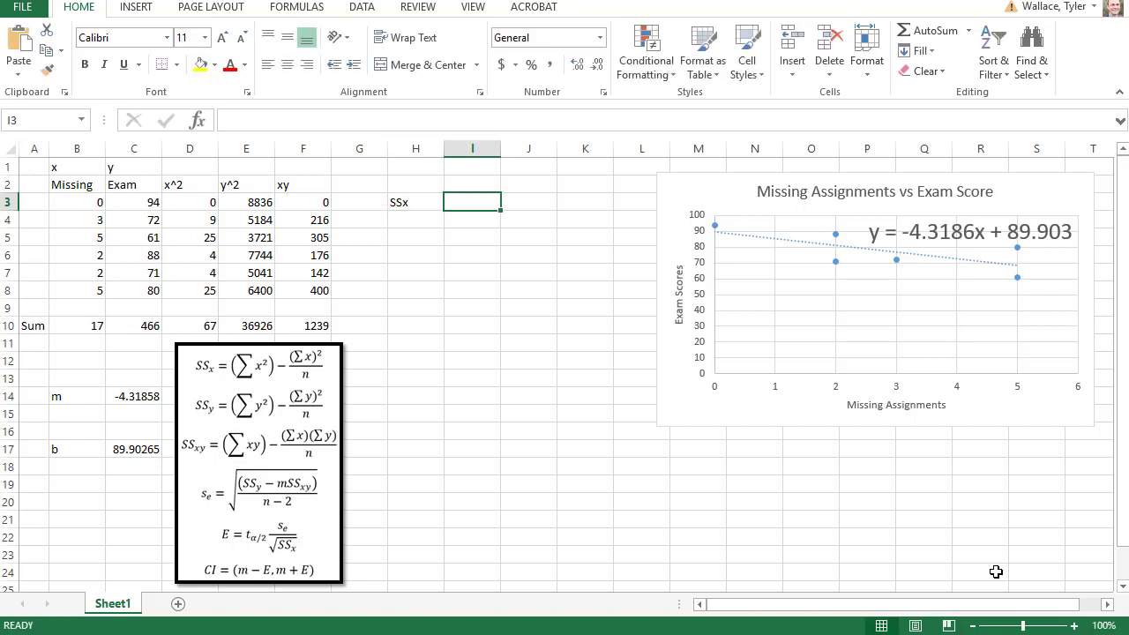
pyautogui.write('=')
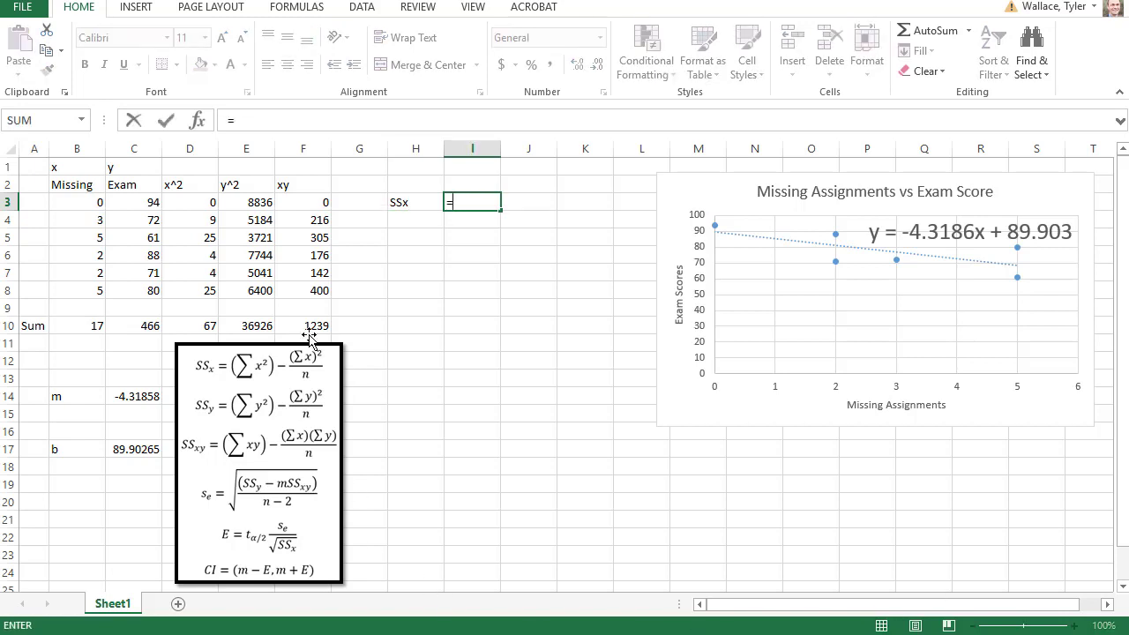
pyautogui.click(200, 326)
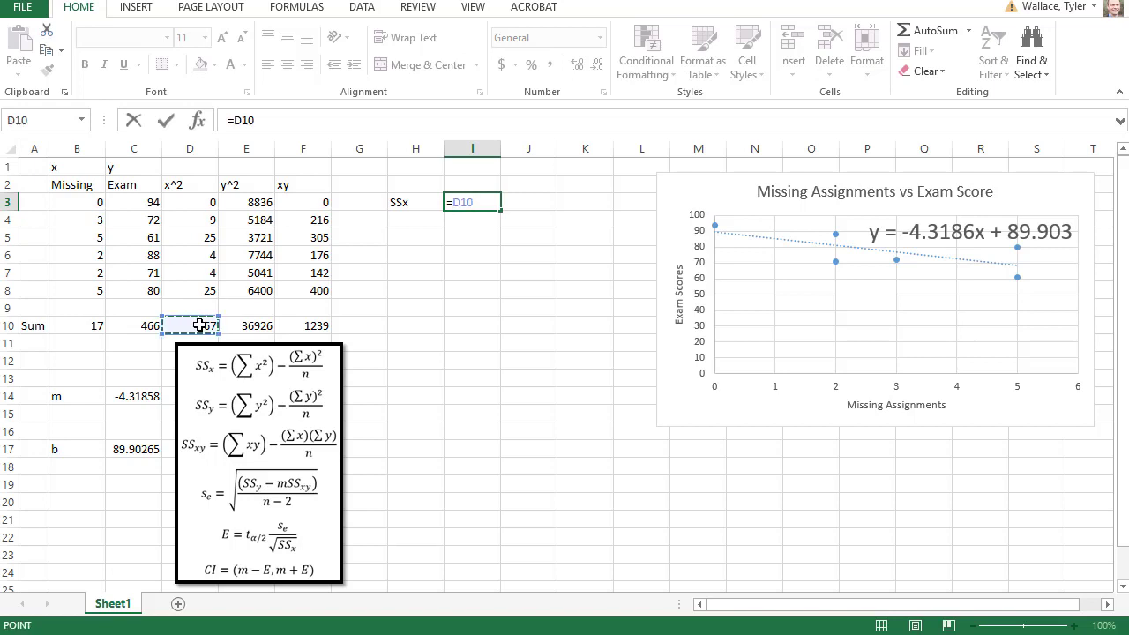
pyautogui.write('-')
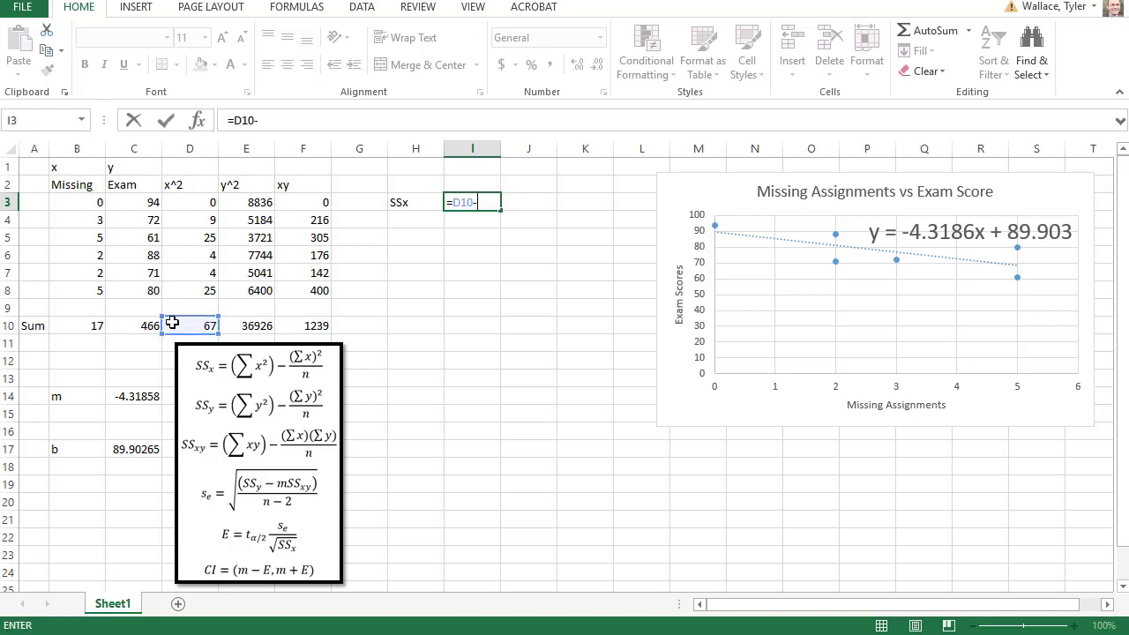
pyautogui.click(74, 329)
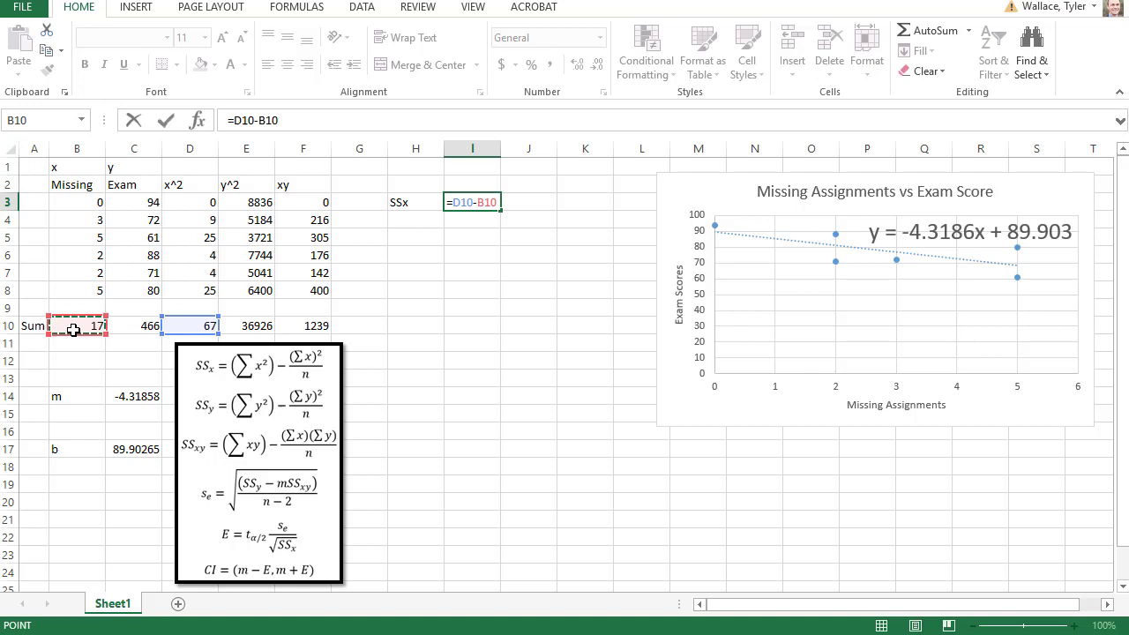
pyautogui.write('^2/6')
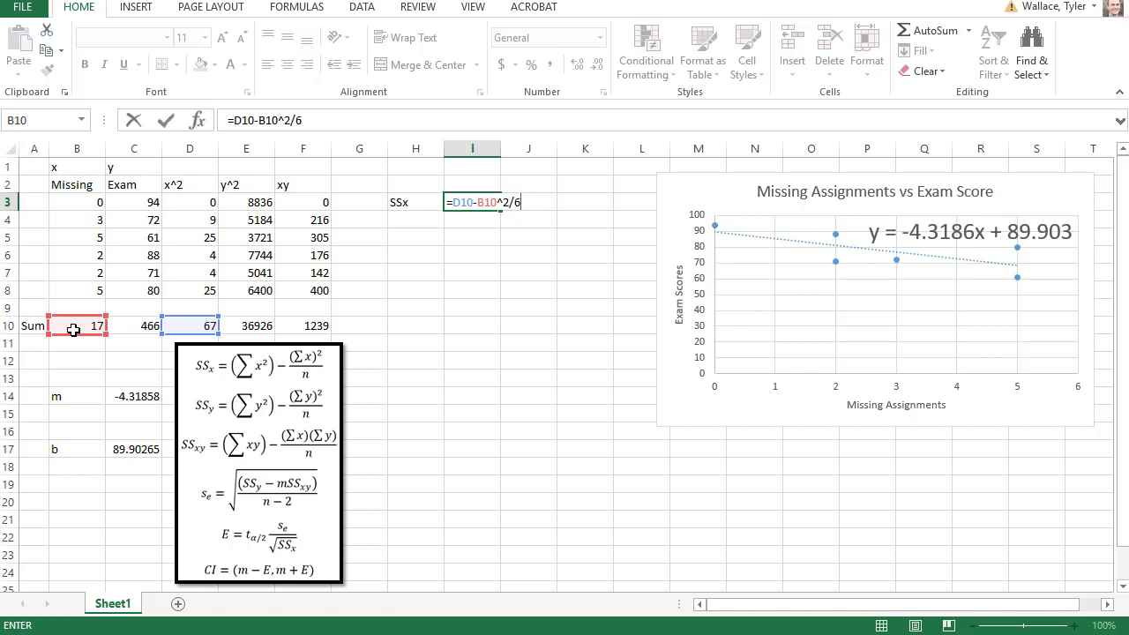
pyautogui.press('Return')
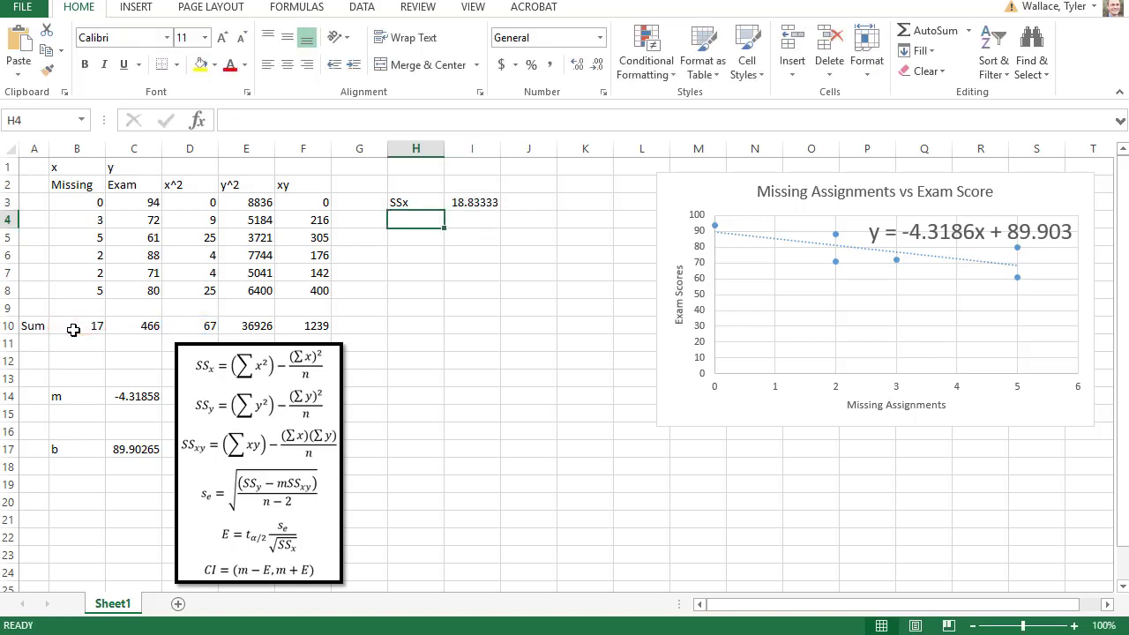
# Compute SSy in I4 as sum of y² minus (sum of y)²/6, giving 733.3333.
pyautogui.write('SSxy')
pyautogui.press('Tab')
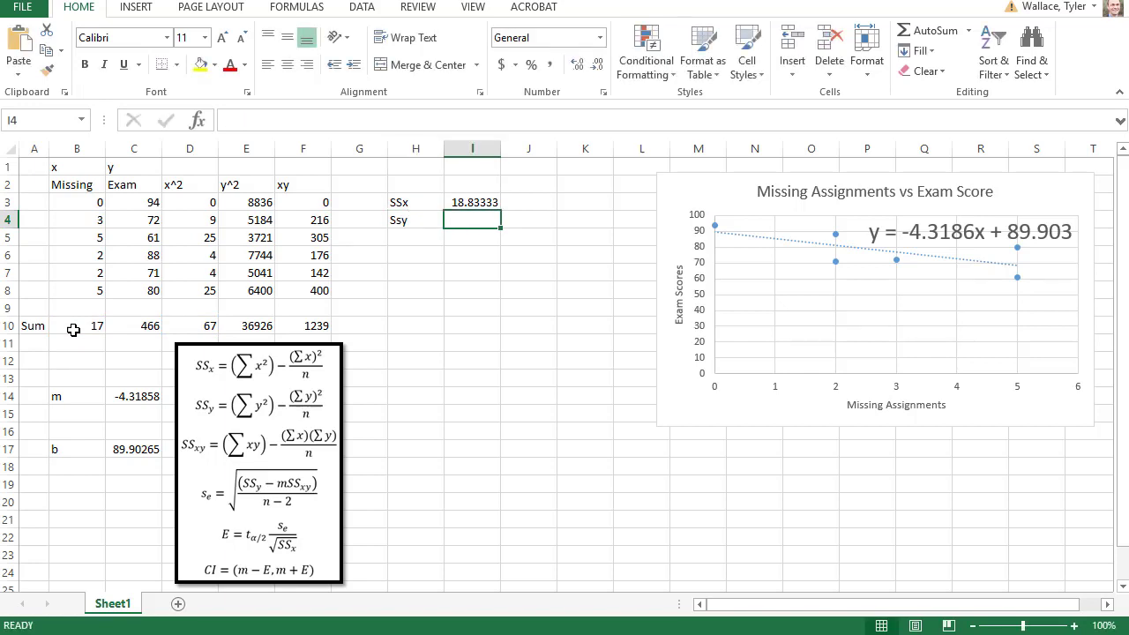
pyautogui.write('=')
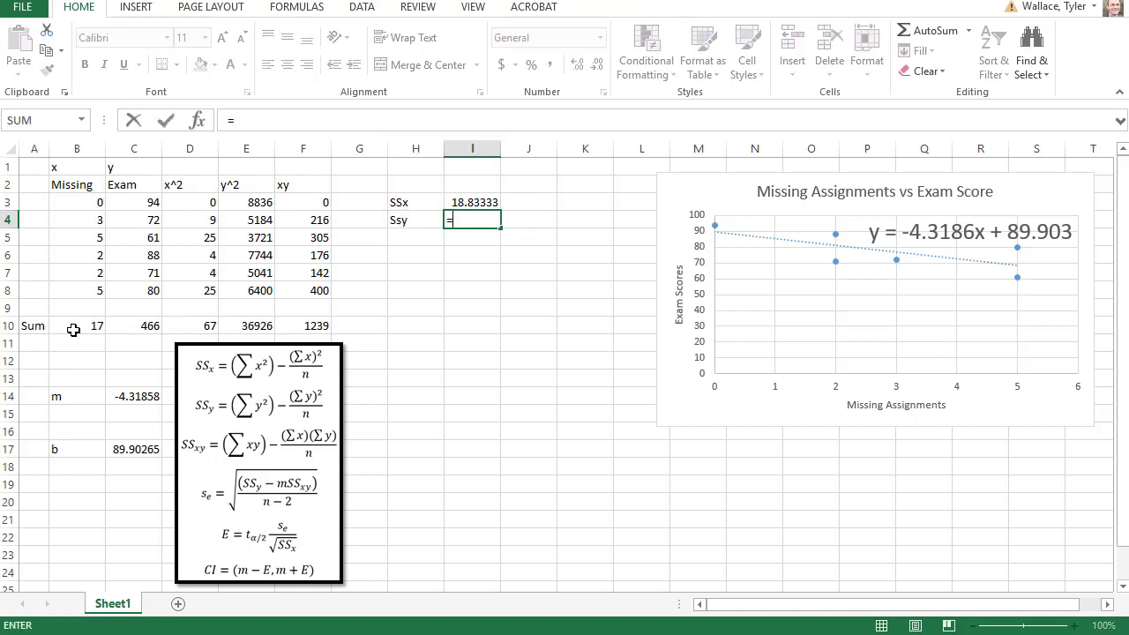
pyautogui.click(244, 325)
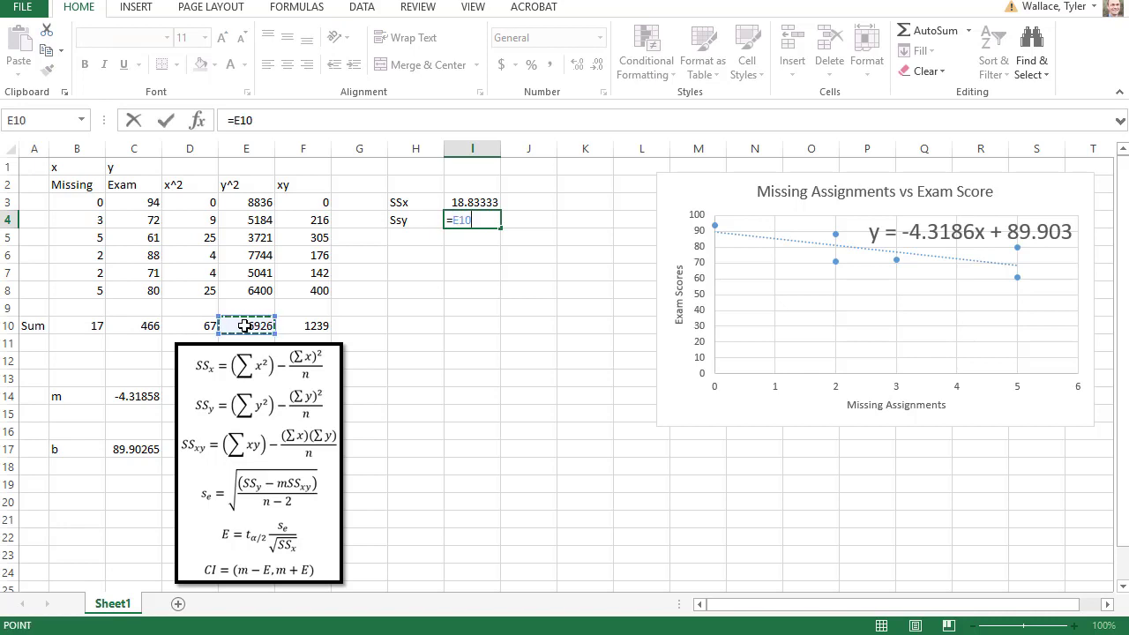
pyautogui.write('-')
pyautogui.click(147, 323)
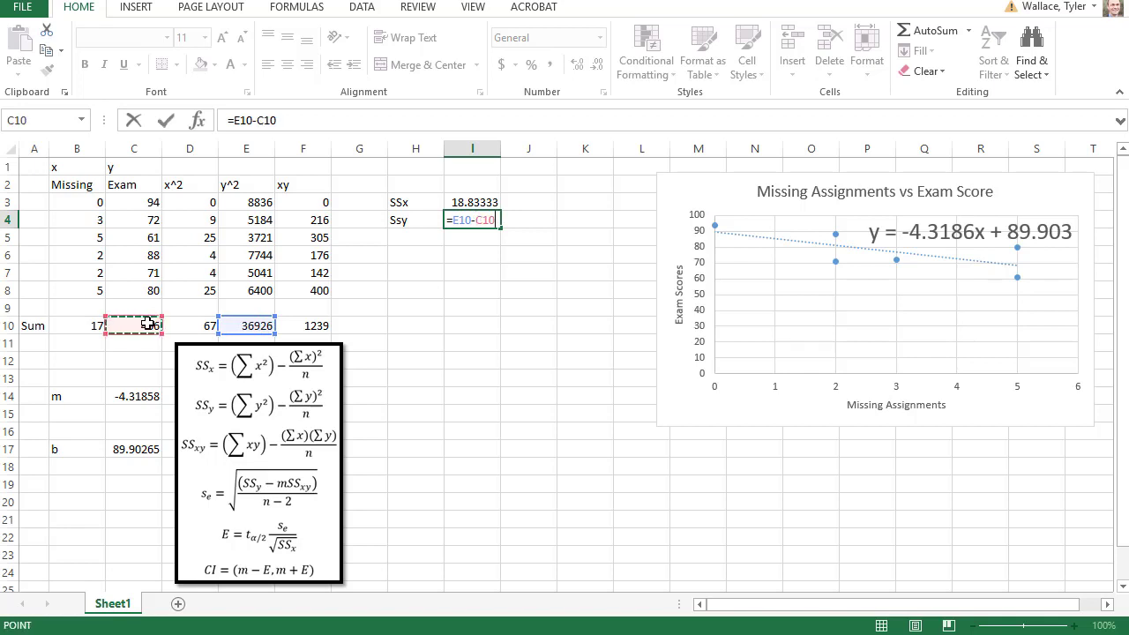
pyautogui.write('^2/')
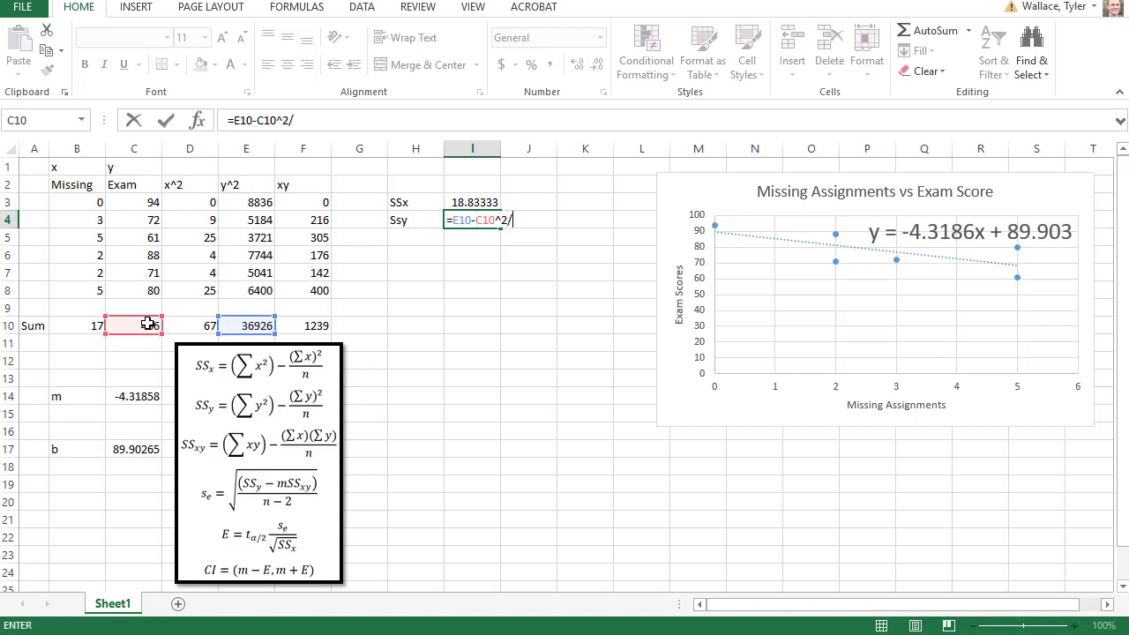
pyautogui.write('6')
pyautogui.press('Return')
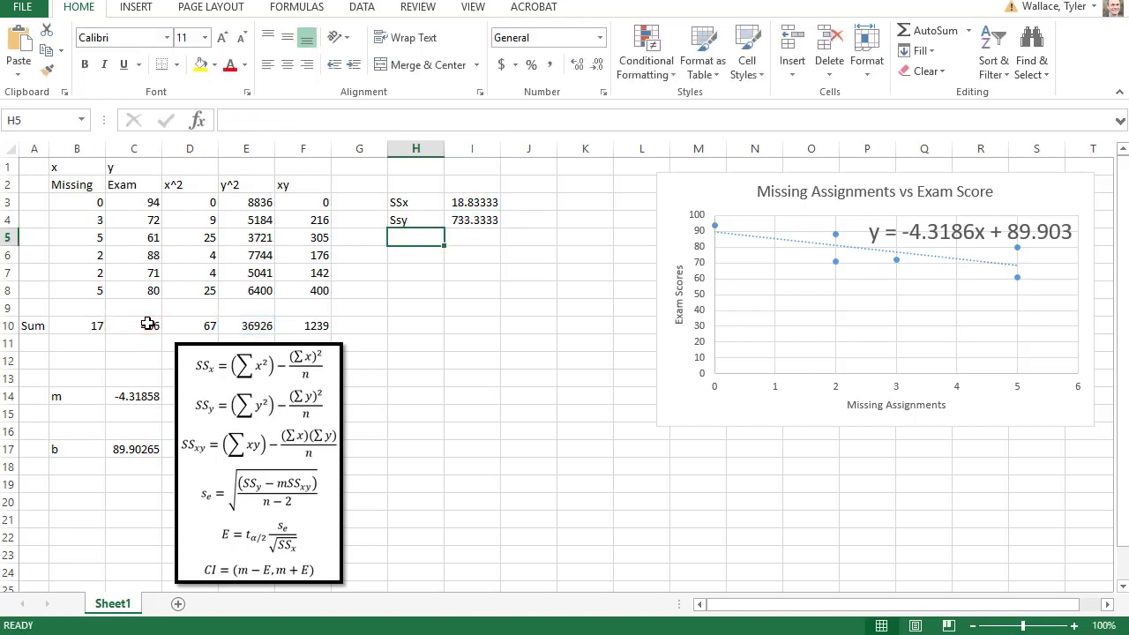
# Add the SSxy row with =F10-B10*C10/6 in I5, giving -81.3333.
pyautogui.write('SSxy')
pyautogui.press('Tab')
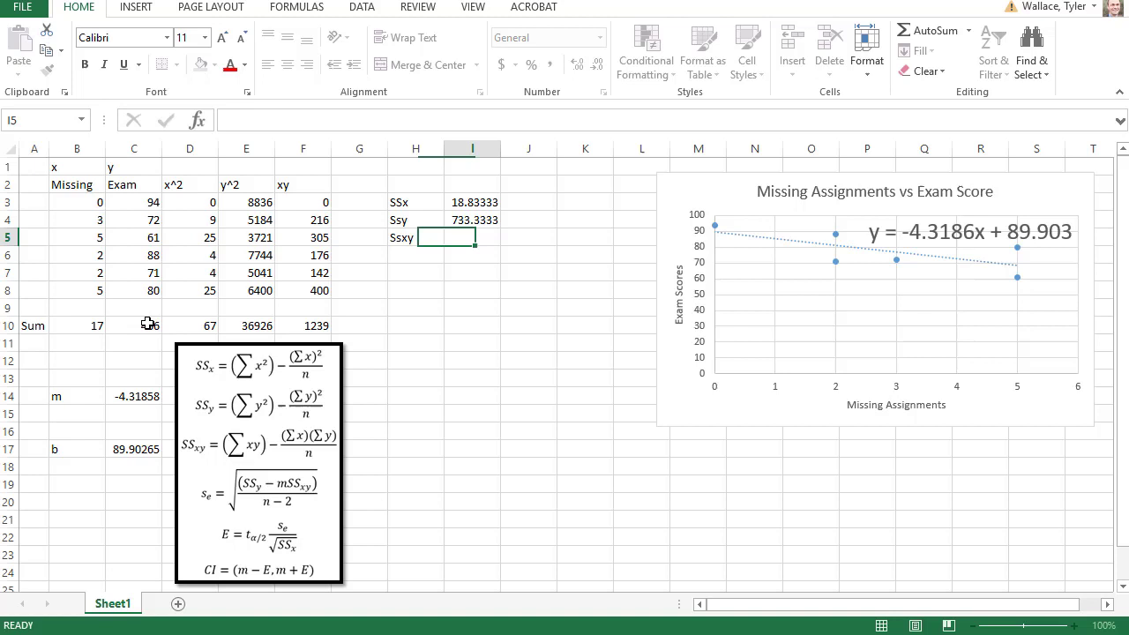
pyautogui.write('=')
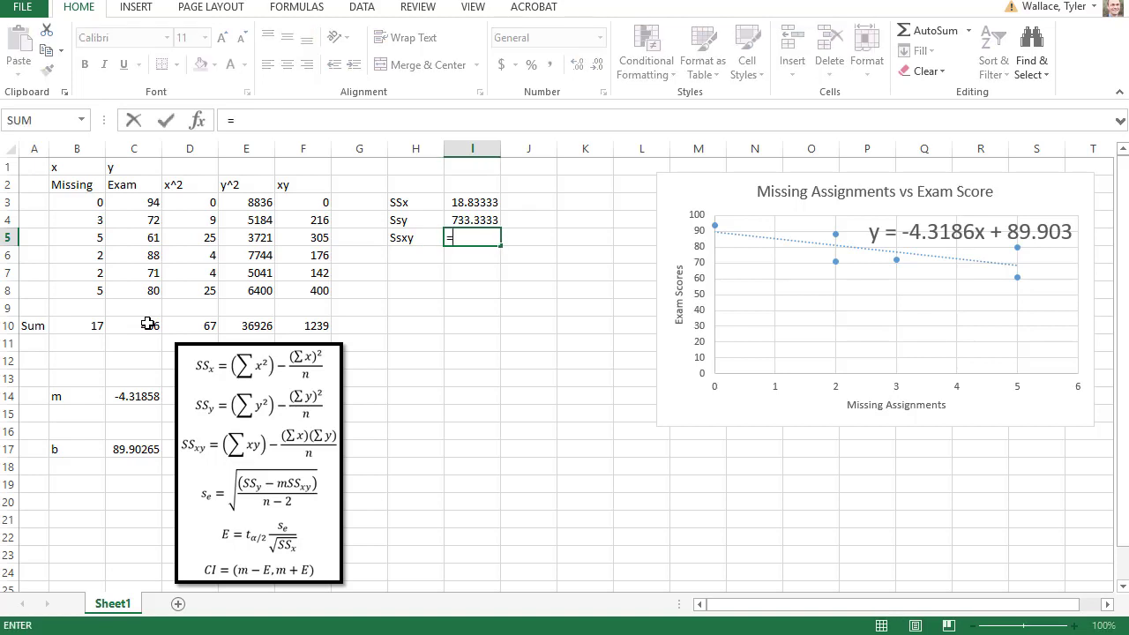
pyautogui.click(299, 325)
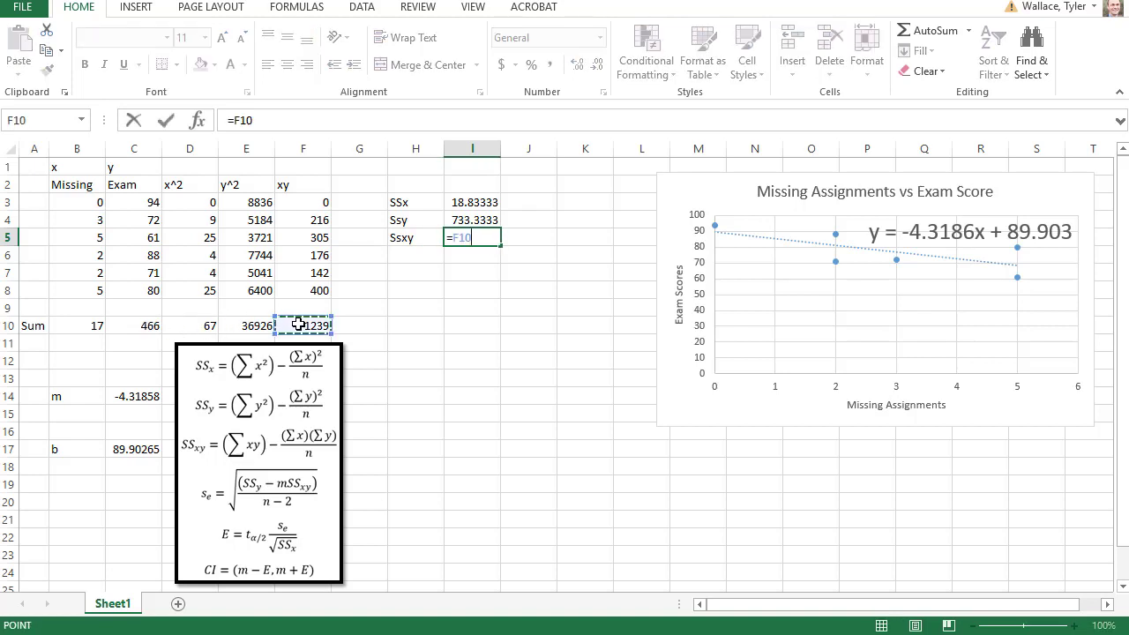
pyautogui.write('-')
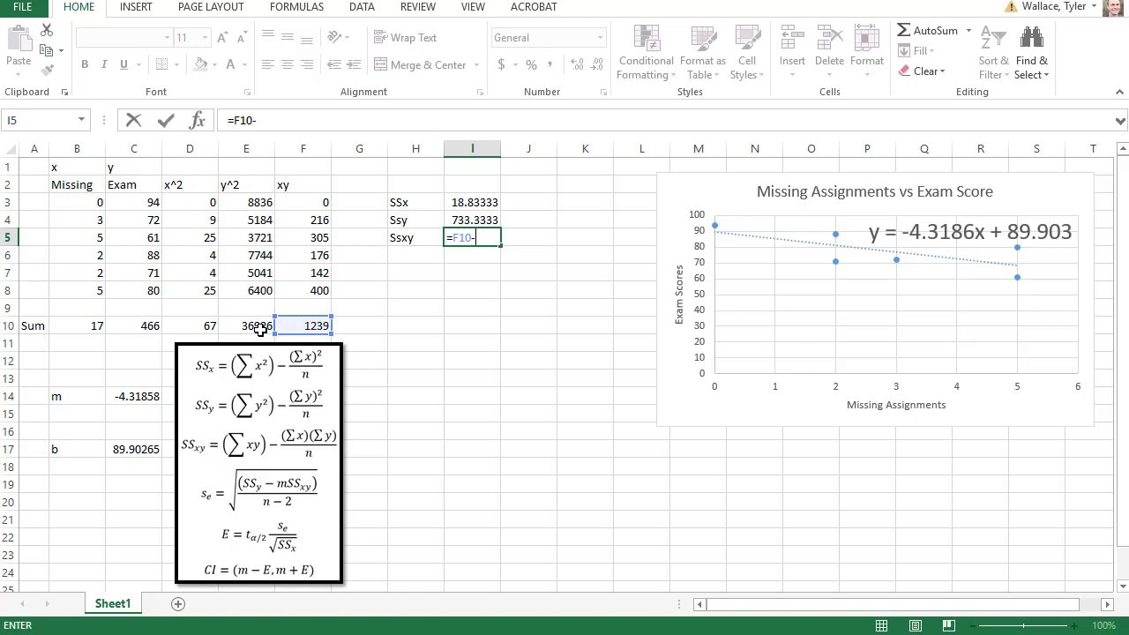
pyautogui.click(88, 325)
pyautogui.write('*')
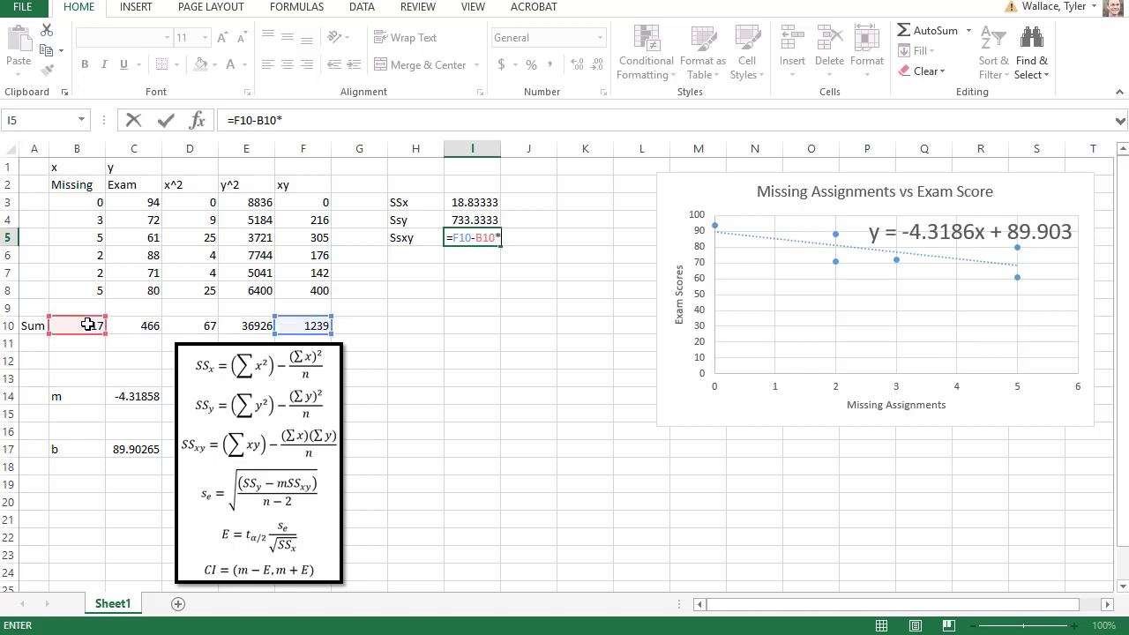
pyautogui.click(141, 326)
pyautogui.write('/')
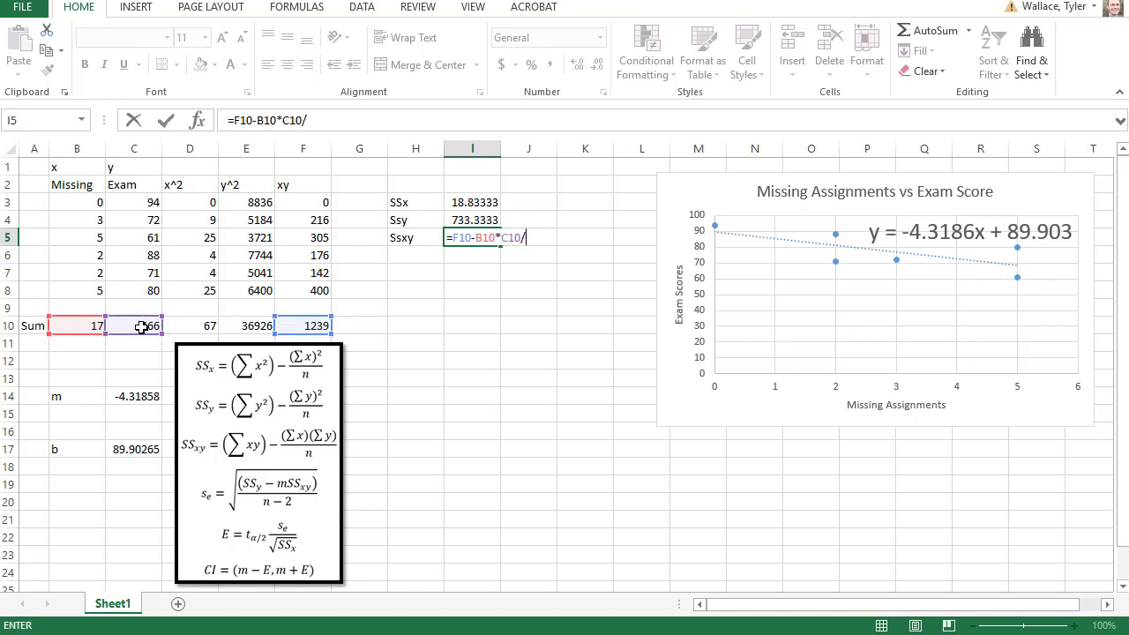
pyautogui.write('6')
pyautogui.press('Return')
pyautogui.press('Left')
pyautogui.press('Down')
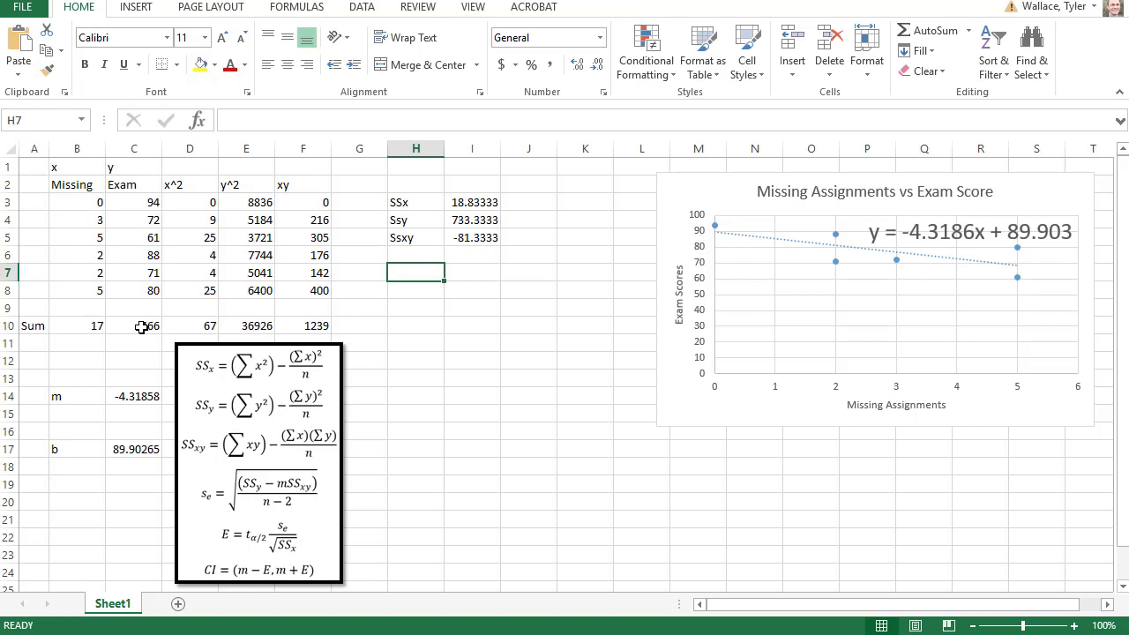
# Draw a black-ink bell curve with cutoff lines and 85% marked in the middle.
pyautogui.click(600, 7)
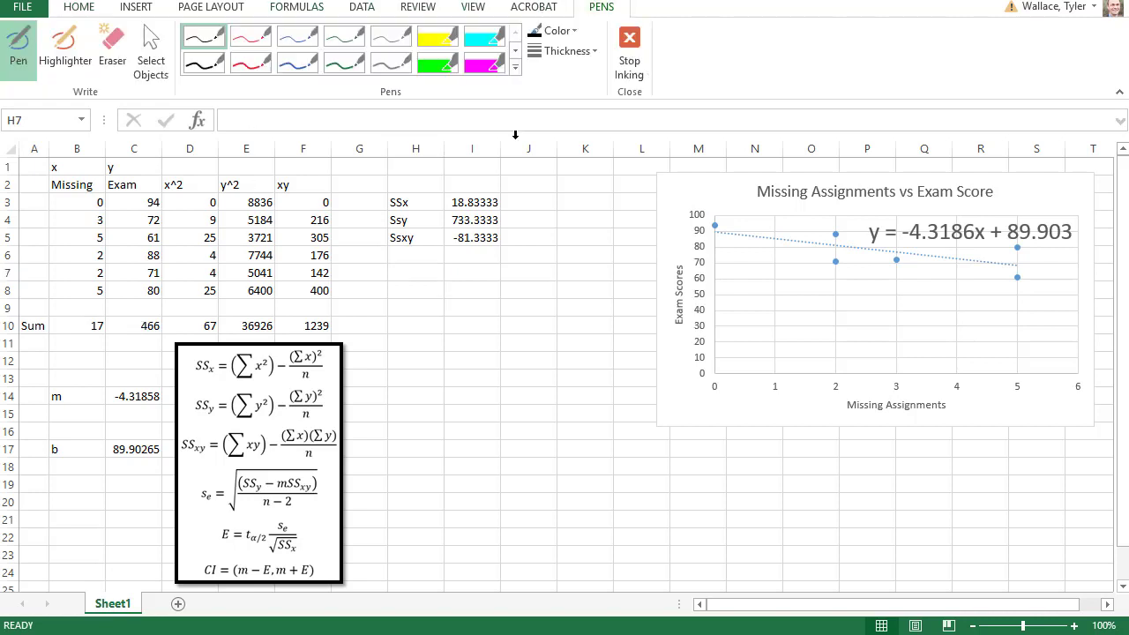
pyautogui.click(208, 44)
pyautogui.moveTo(638, 253)
pyautogui.mouseDown()
pyautogui.moveTo(536, 252)
pyautogui.moveTo(547, 240)
pyautogui.moveTo(649, 236)
pyautogui.mouseUp()
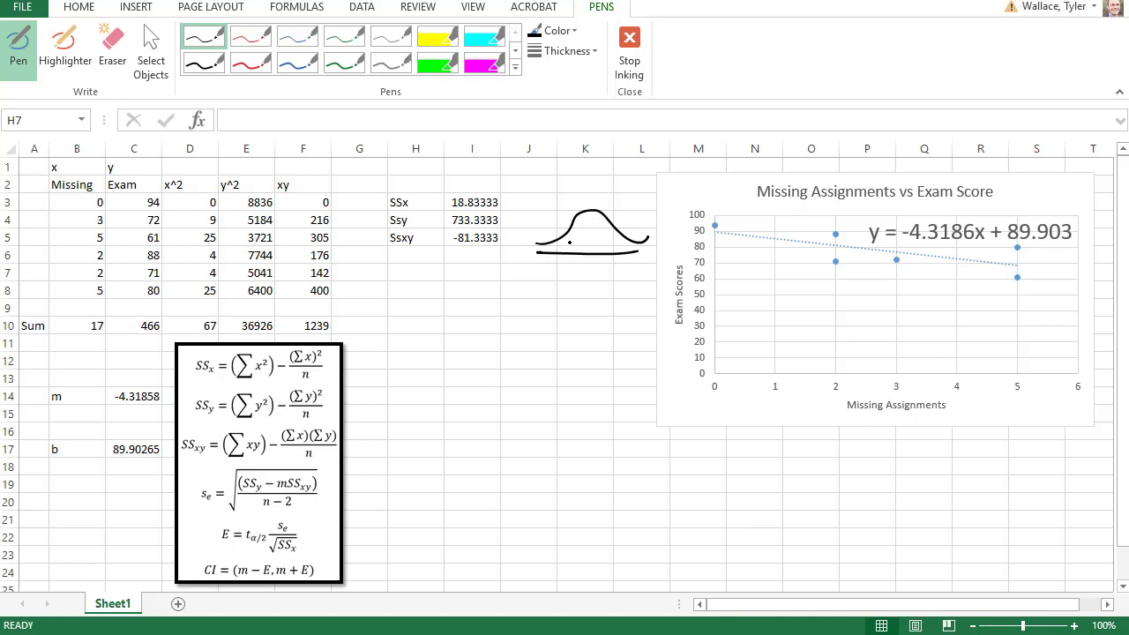
pyautogui.moveTo(575, 231)
pyautogui.mouseDown()
pyautogui.moveTo(579, 256)
pyautogui.moveTo(616, 256)
pyautogui.moveTo(585, 233)
pyautogui.mouseUp()
pyautogui.moveTo(600, 231)
pyautogui.mouseDown()
pyautogui.moveTo(593, 243)
pyautogui.moveTo(608, 238)
pyautogui.mouseUp()
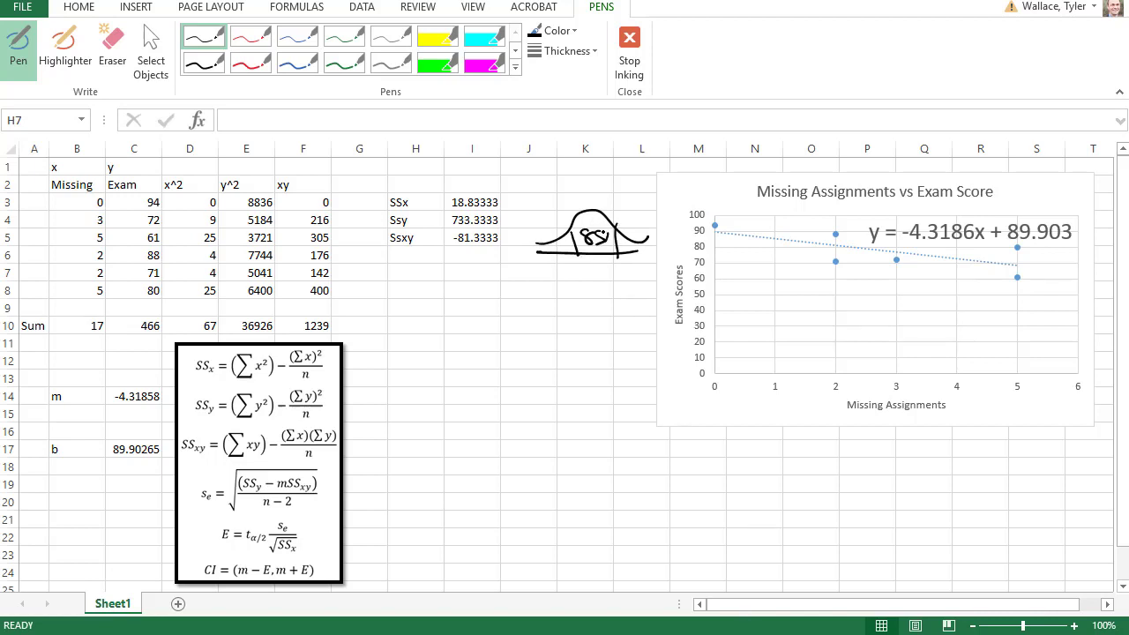
# Point arrows at both tails, shade them, and label them .15.
pyautogui.moveTo(599, 291)
pyautogui.mouseDown()
pyautogui.moveTo(571, 266)
pyautogui.moveTo(629, 268)
pyautogui.mouseUp()
pyautogui.moveTo(623, 277); pyautogui.dragTo(637, 274)
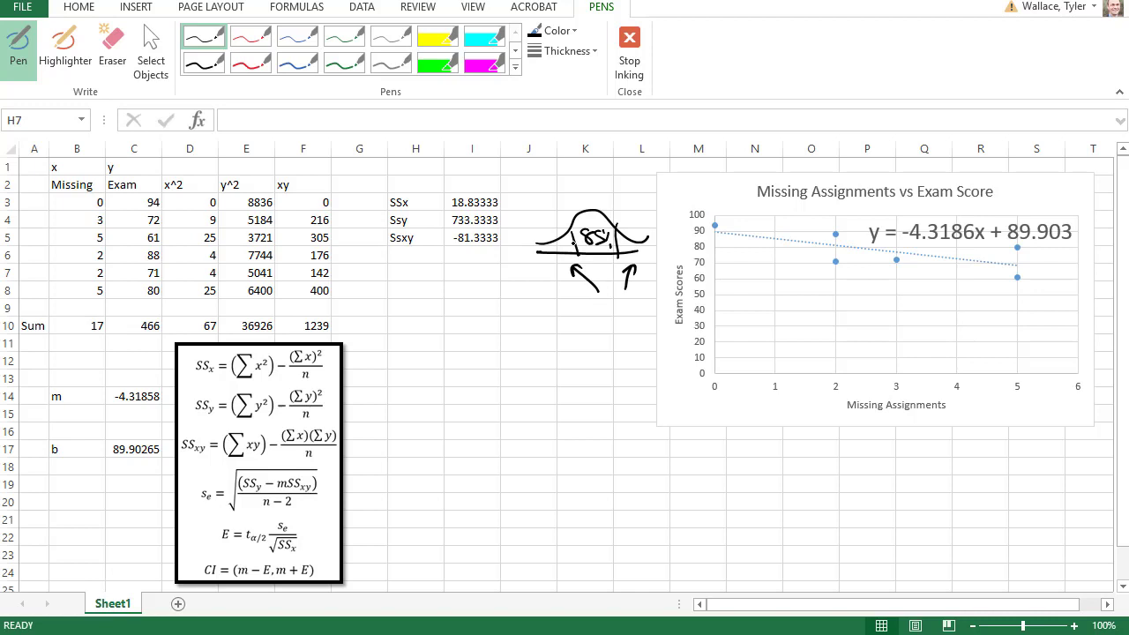
pyautogui.moveTo(577, 240); pyautogui.dragTo(538, 252)
pyautogui.moveTo(635, 240)
pyautogui.mouseDown()
pyautogui.moveTo(644, 248)
pyautogui.moveTo(617, 247)
pyautogui.mouseUp()
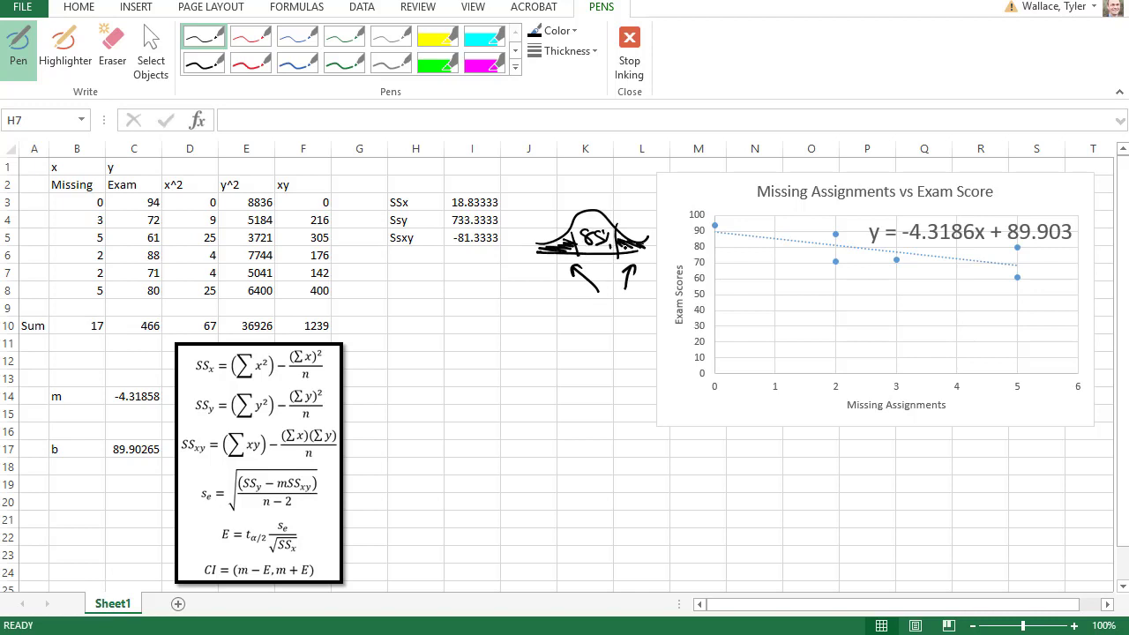
pyautogui.click(600, 307)
pyautogui.moveTo(612, 297); pyautogui.dragTo(617, 311)
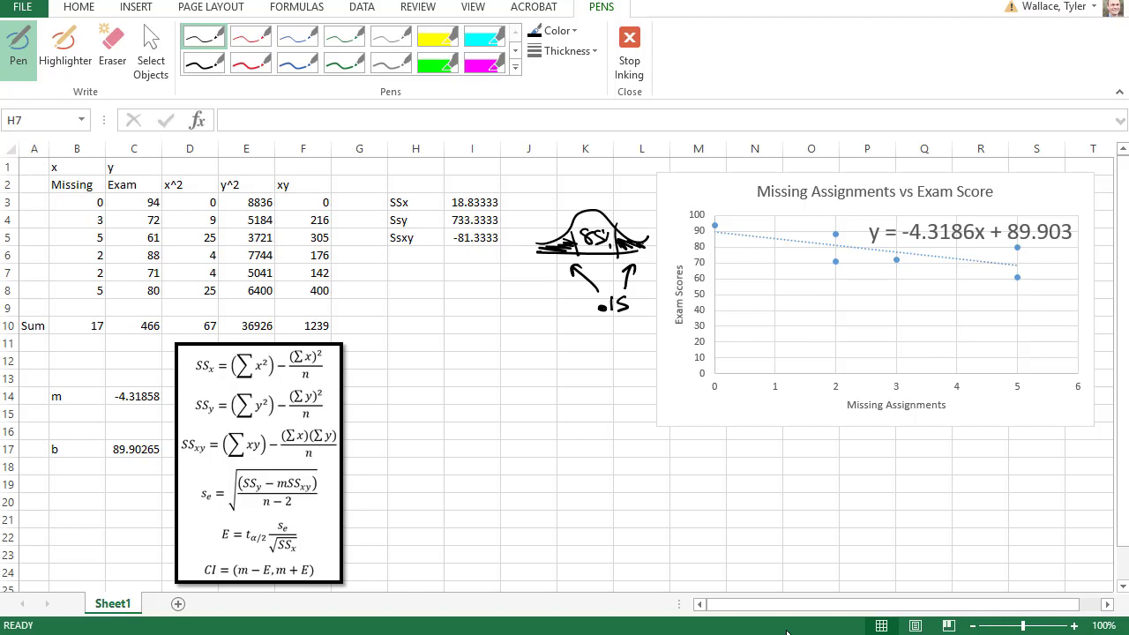
# Label H7 t_alpha/2 and enter =T.INV.2T(0.15,4) in I7, returning 1.778192.
pyautogui.click(630, 49)
pyautogui.click(438, 271)
pyautogui.write('t')
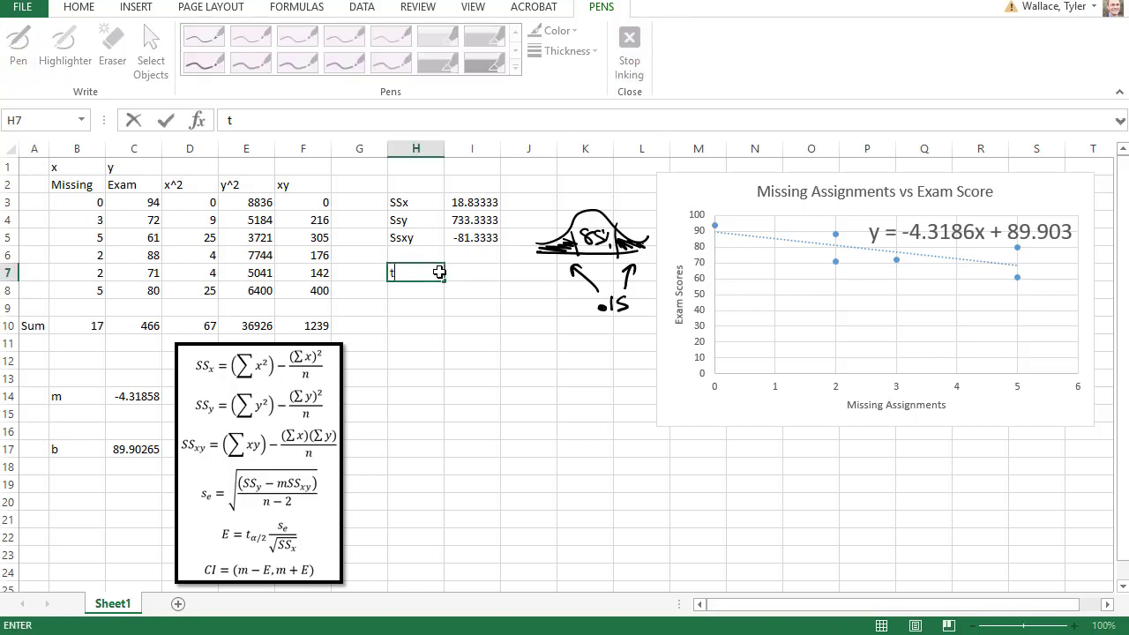
pyautogui.write('_alpha/2')
pyautogui.press('Tab')
pyautogui.write('=')
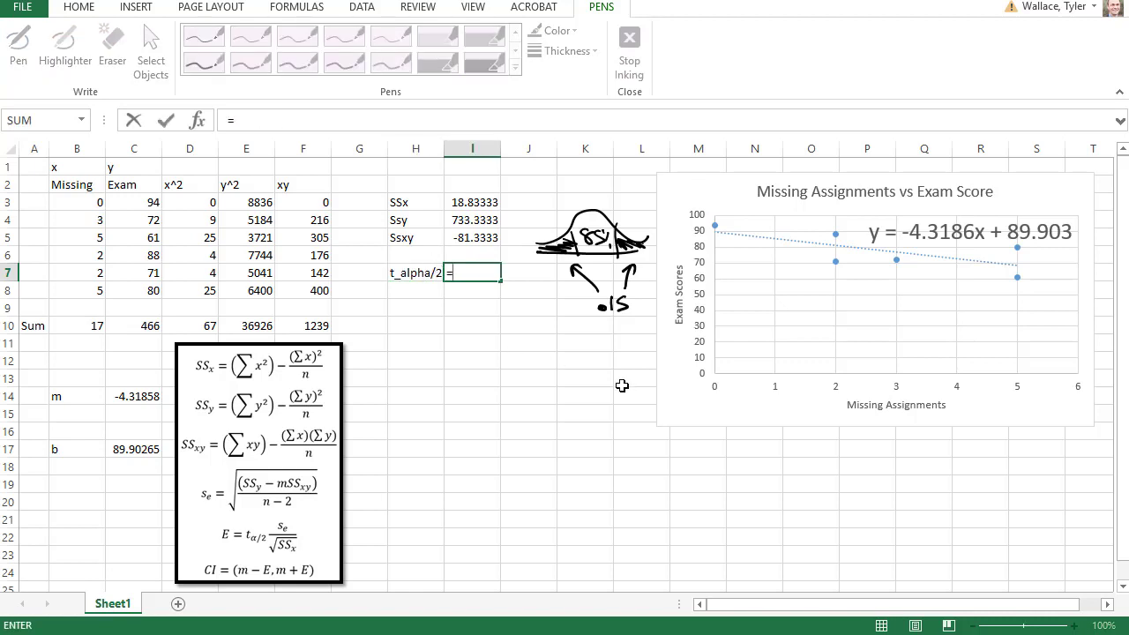
pyautogui.write('t.in')
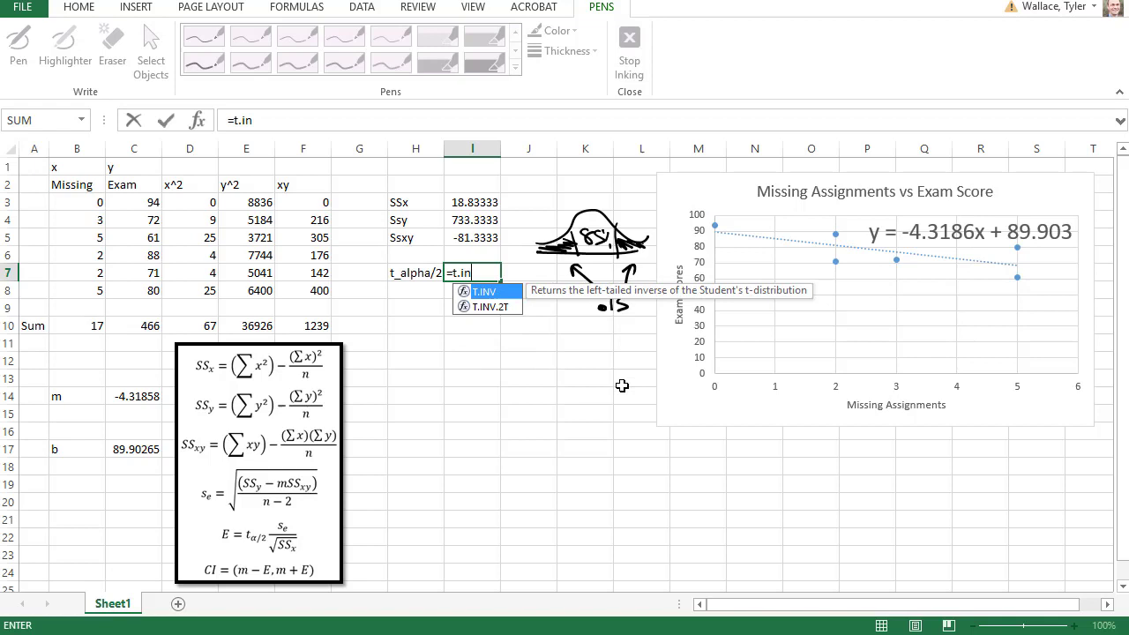
pyautogui.write('v.2t')
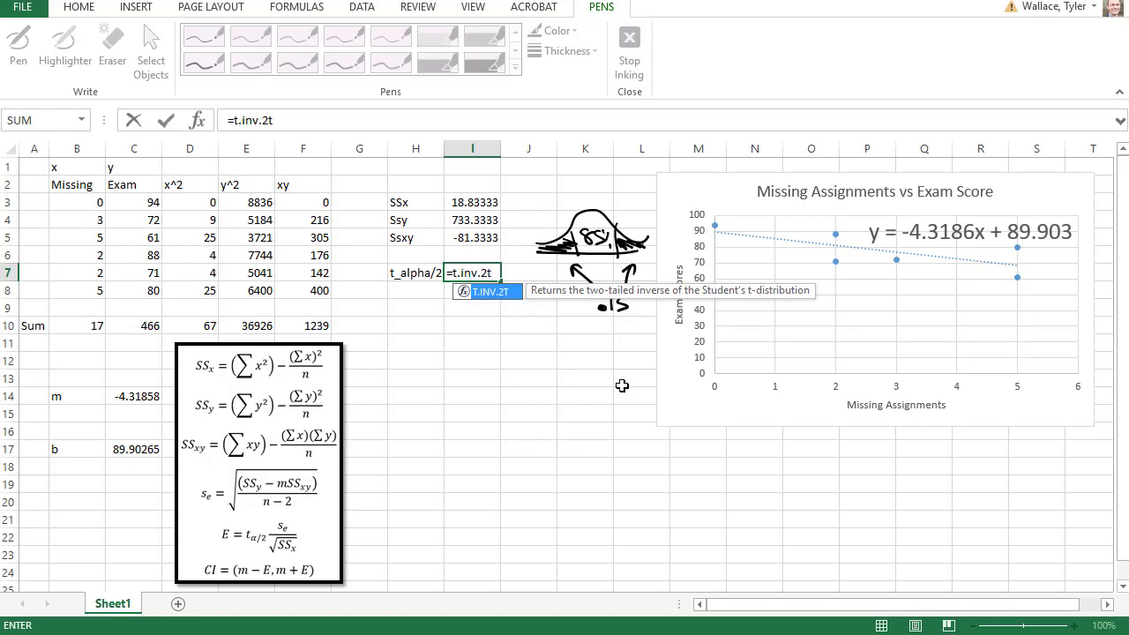
pyautogui.write('(')
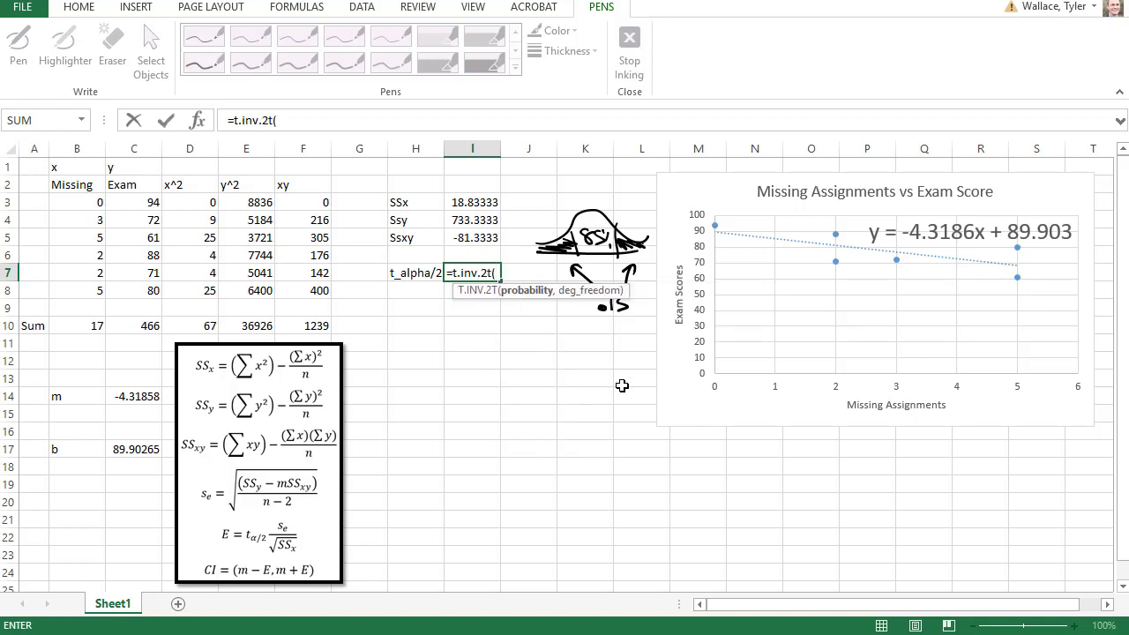
pyautogui.write('0.015')
pyautogui.press('BackSpace')
pyautogui.press('BackSpace')
pyautogui.press('BackSpace')
pyautogui.write('15,')
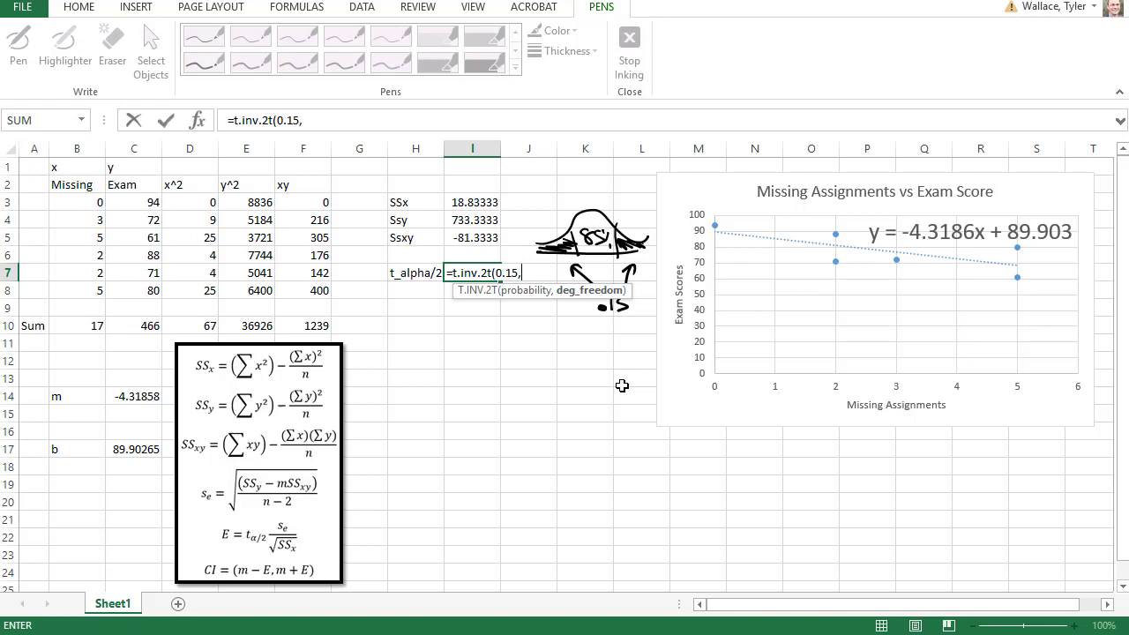
pyautogui.write('4)')
pyautogui.press('Return')
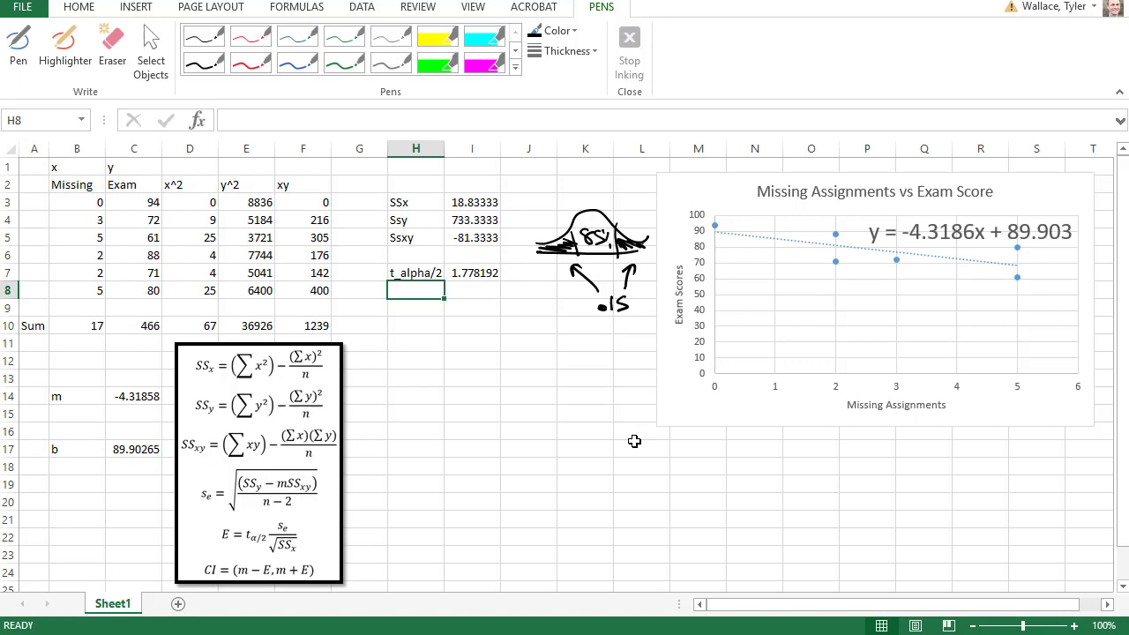
# Add an Se row with =sqrt((I4--4.3186*I5)/(6-2)) in I8, returning 9.773525.
pyautogui.write('Se')
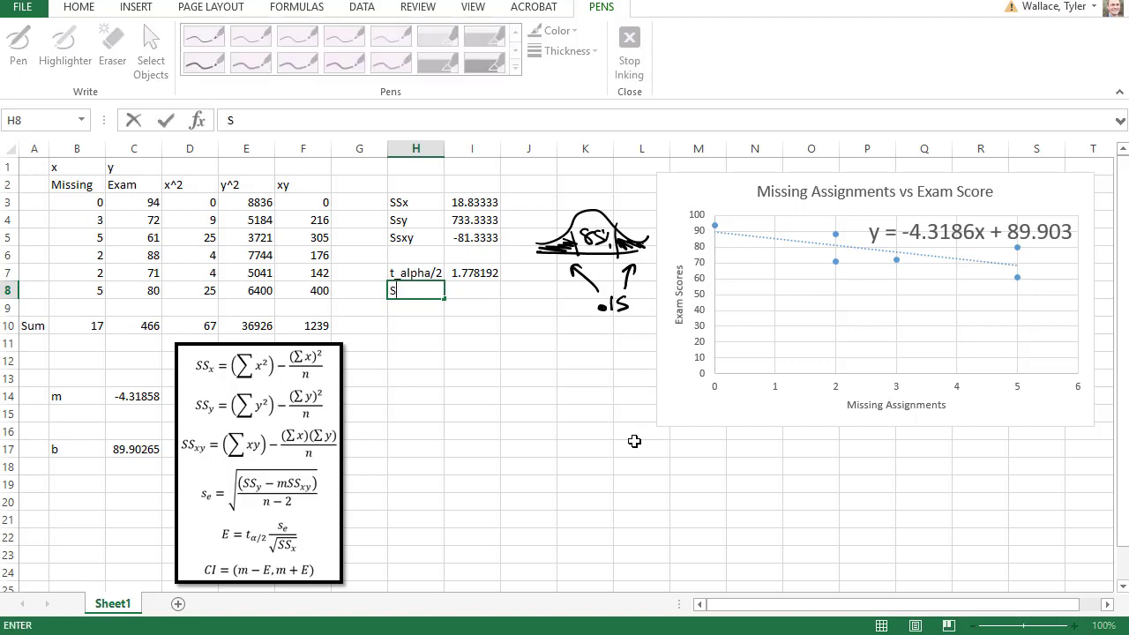
pyautogui.press('Tab')
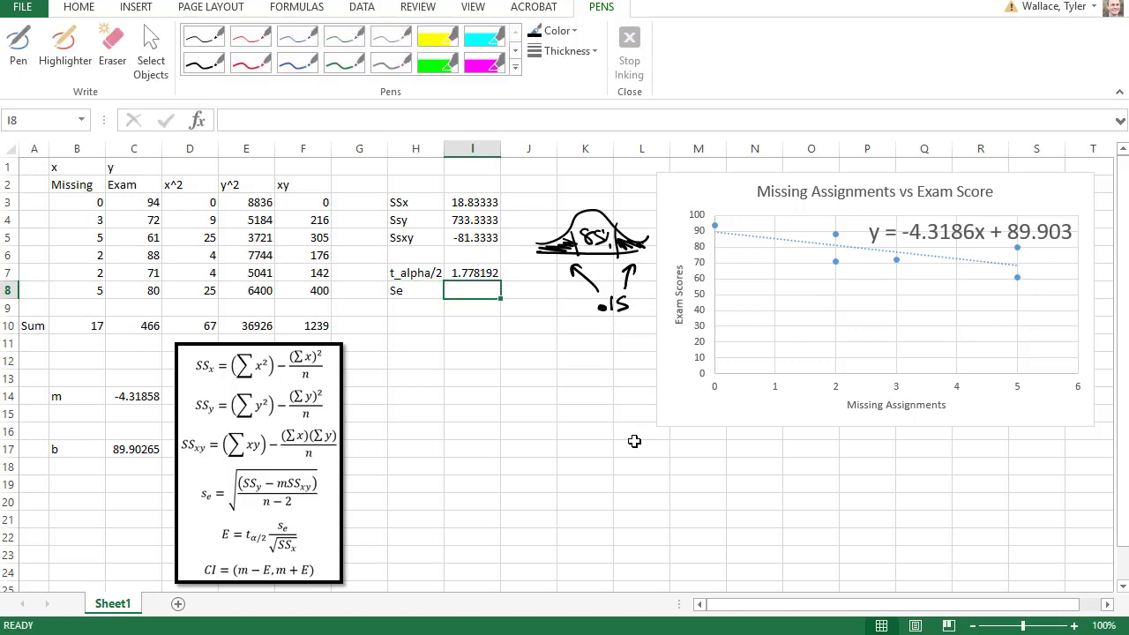
pyautogui.write('=sqrt(')
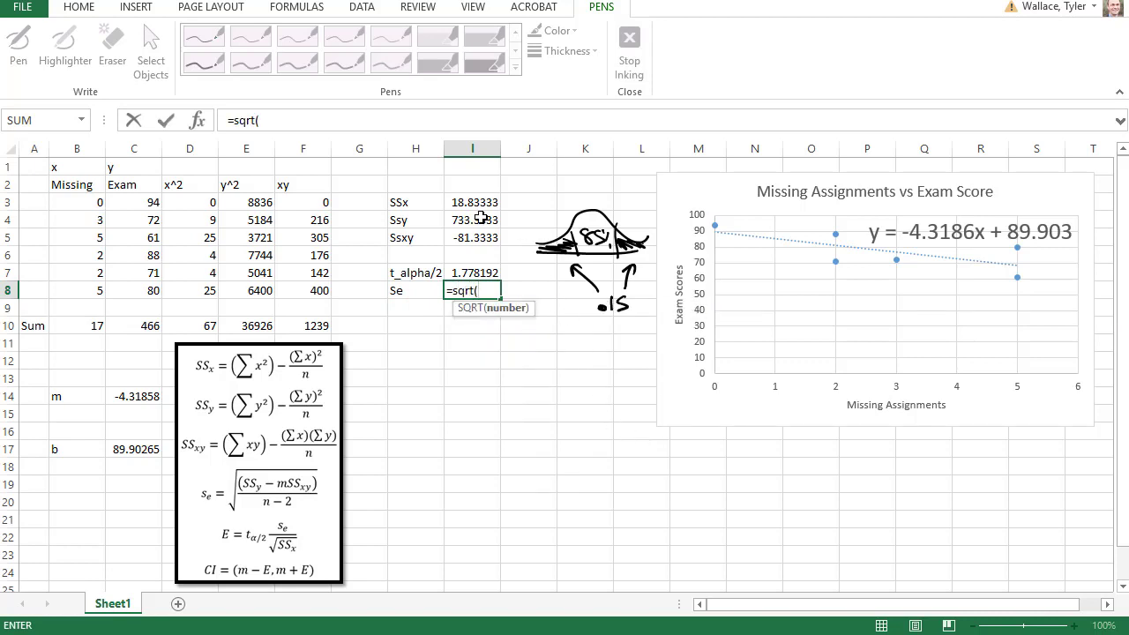
pyautogui.write('(')
pyautogui.click(481, 218)
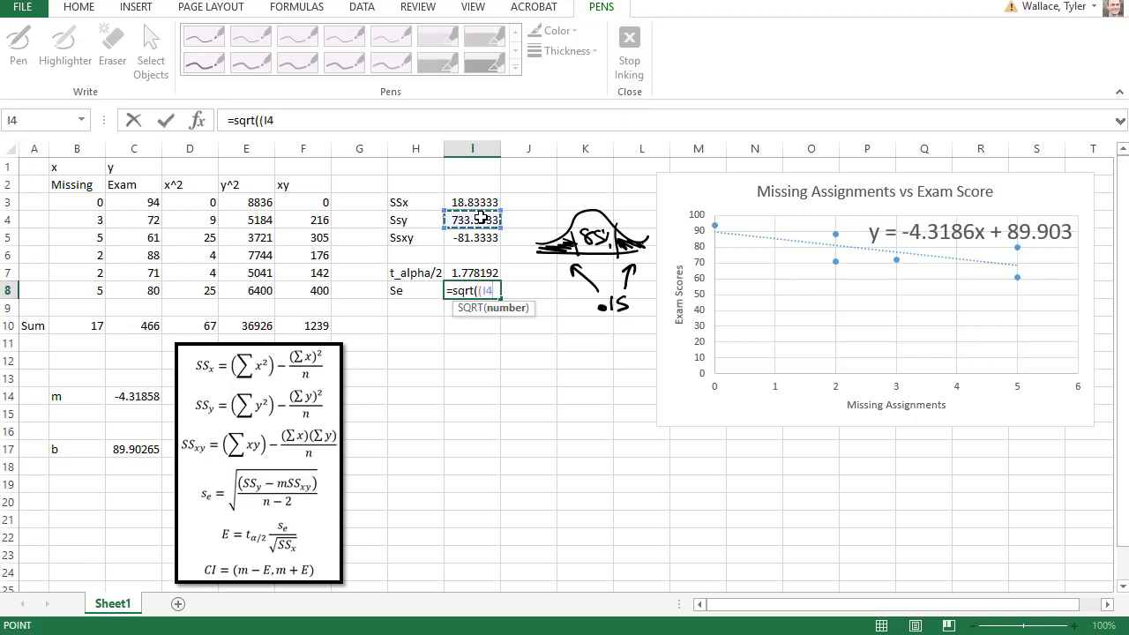
pyautogui.write('--4.3186')
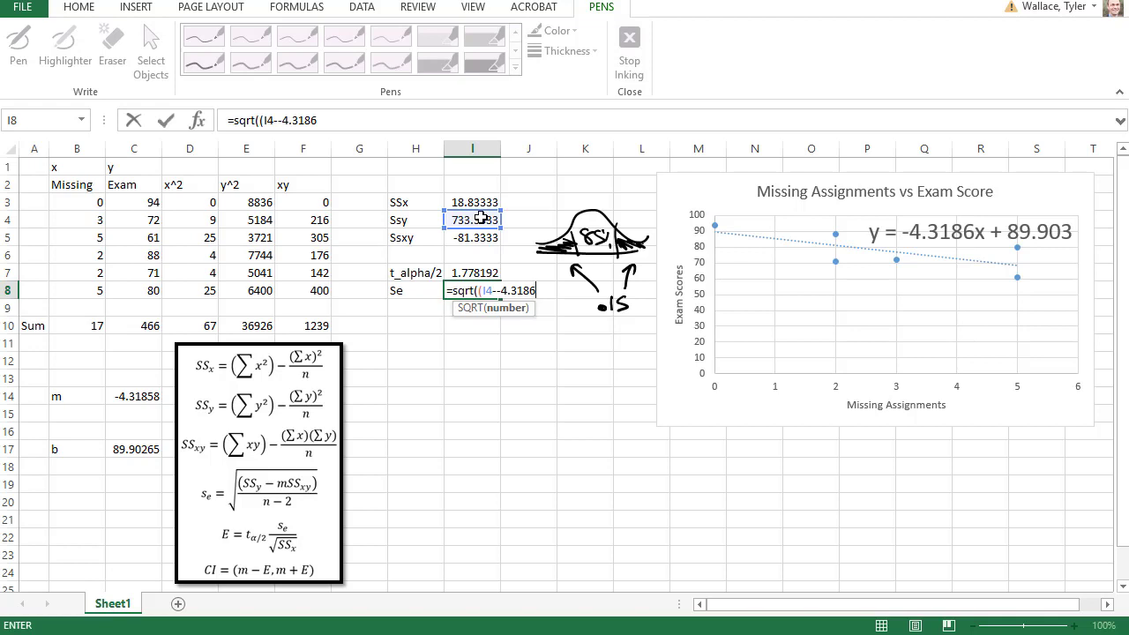
pyautogui.write('*')
pyautogui.click(477, 236)
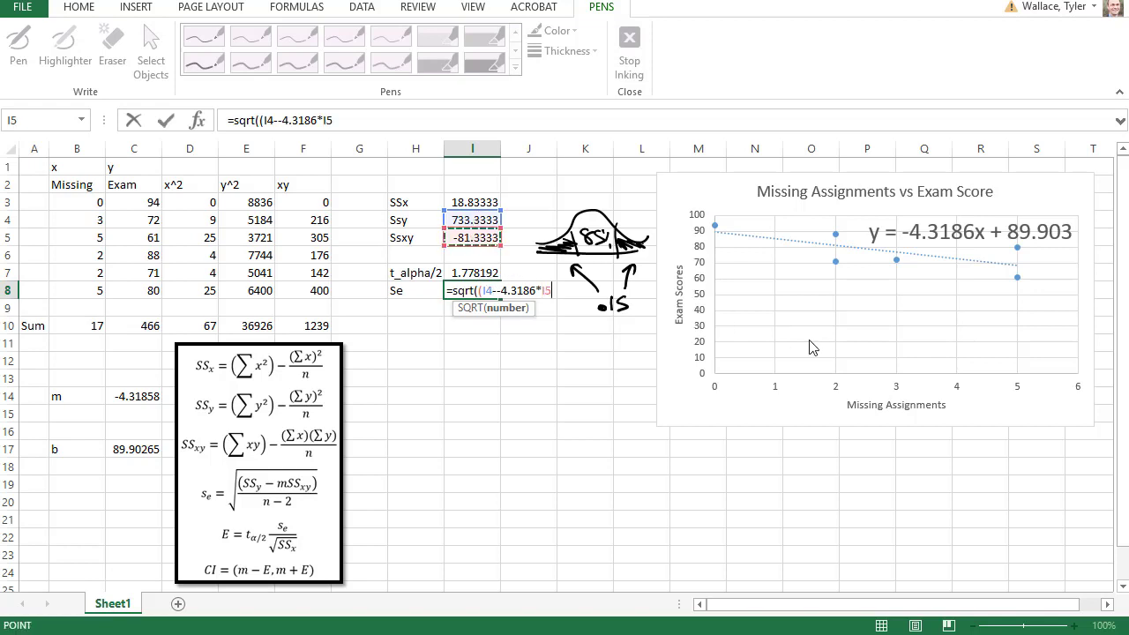
pyautogui.write(')')
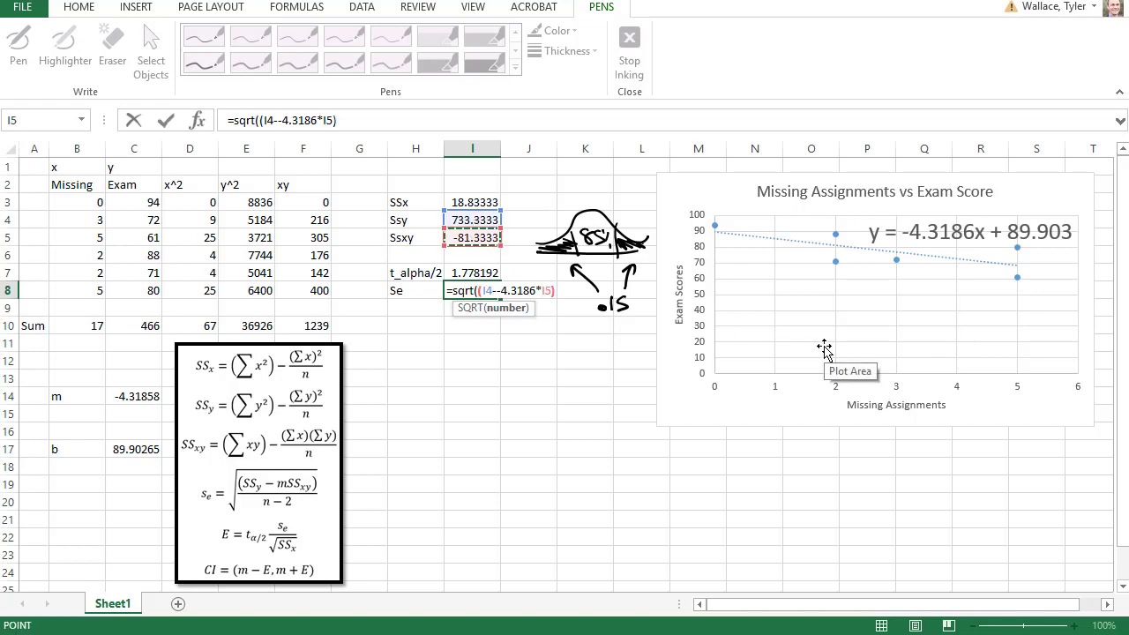
pyautogui.write('/(')
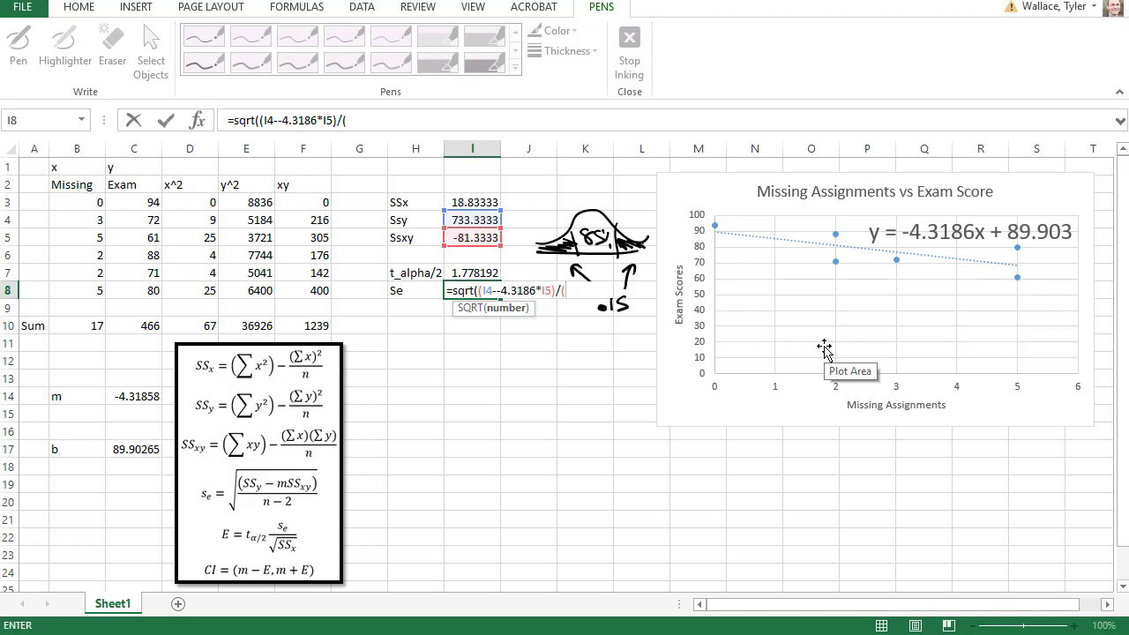
pyautogui.write('6-2))')
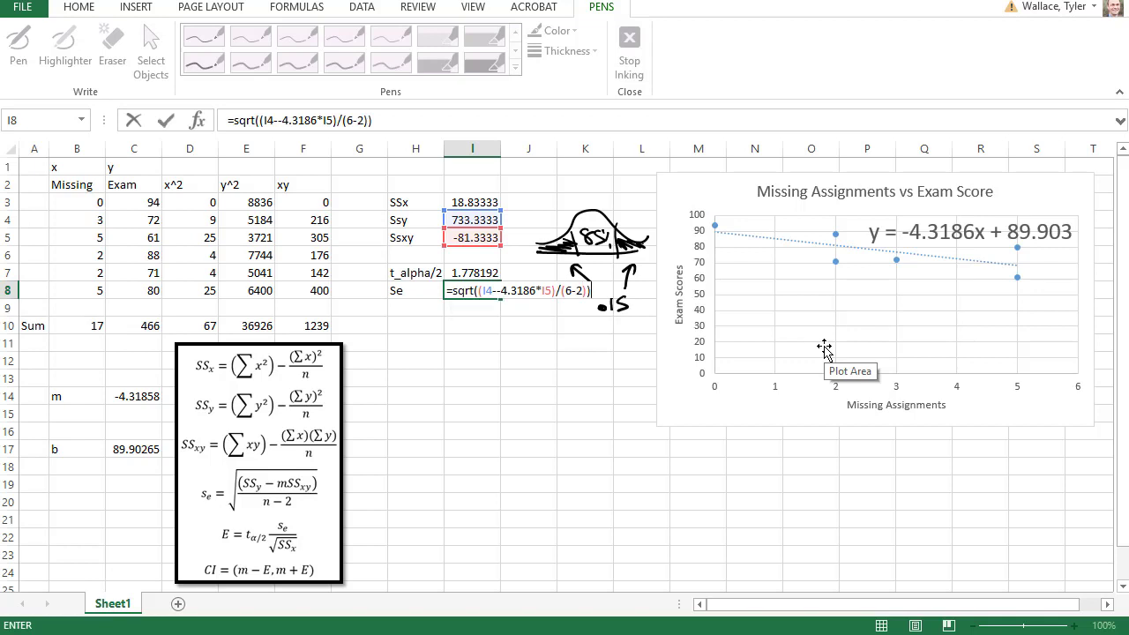
pyautogui.press('Return')
pyautogui.press('Down')
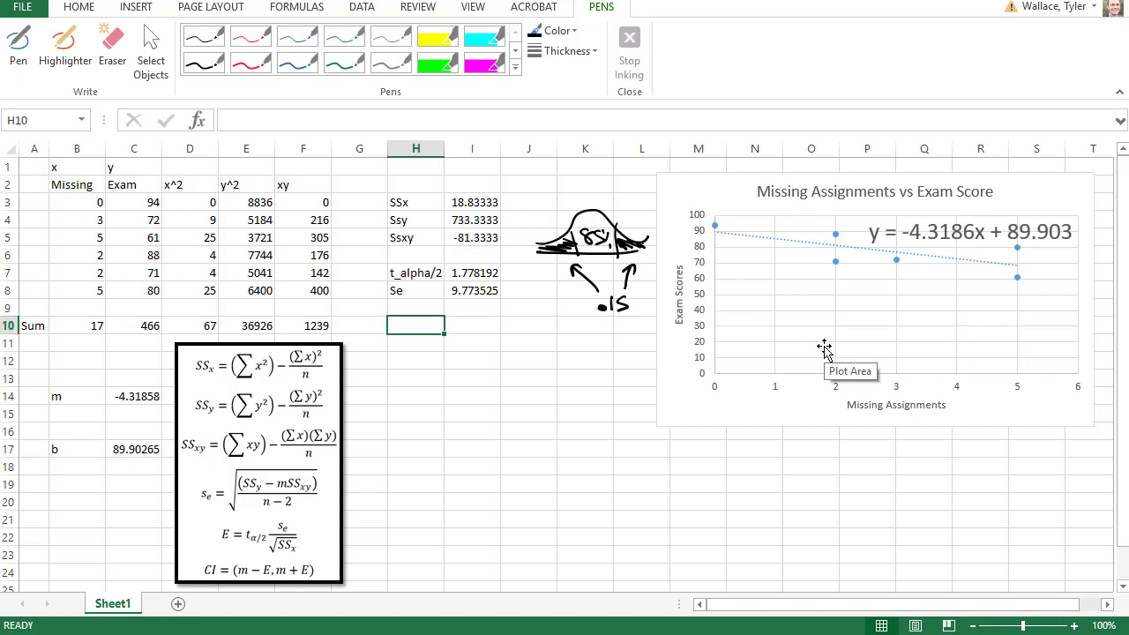
# Label H10 E and enter =I7*I8/sqrt(I3) in I10, giving 4.004666.
pyautogui.write('E')
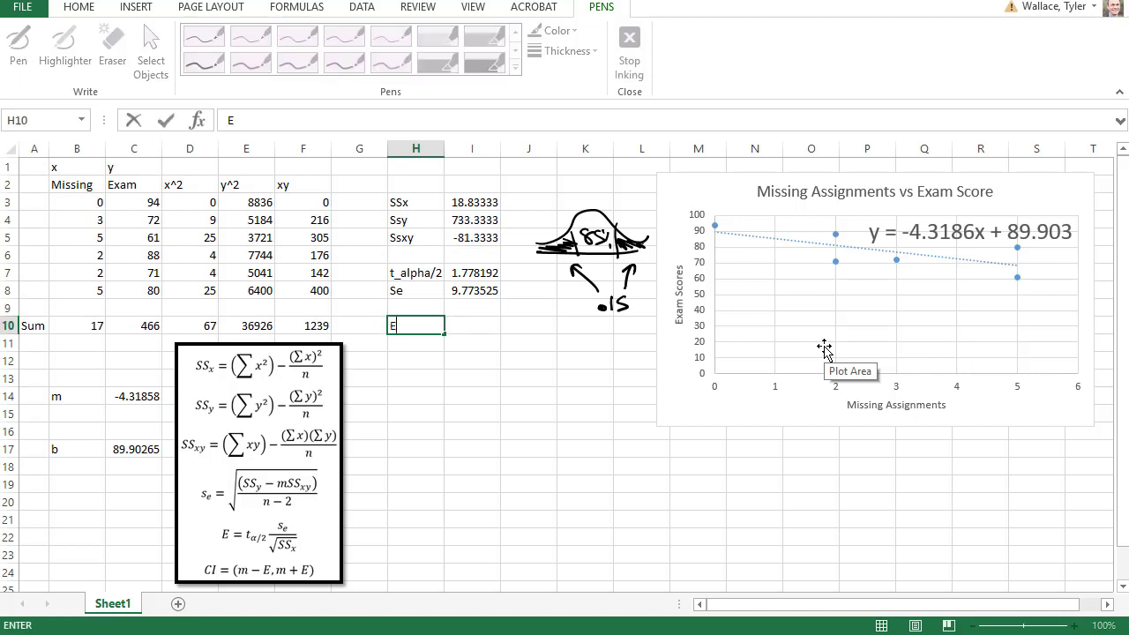
pyautogui.press('Tab')
pyautogui.write('=')
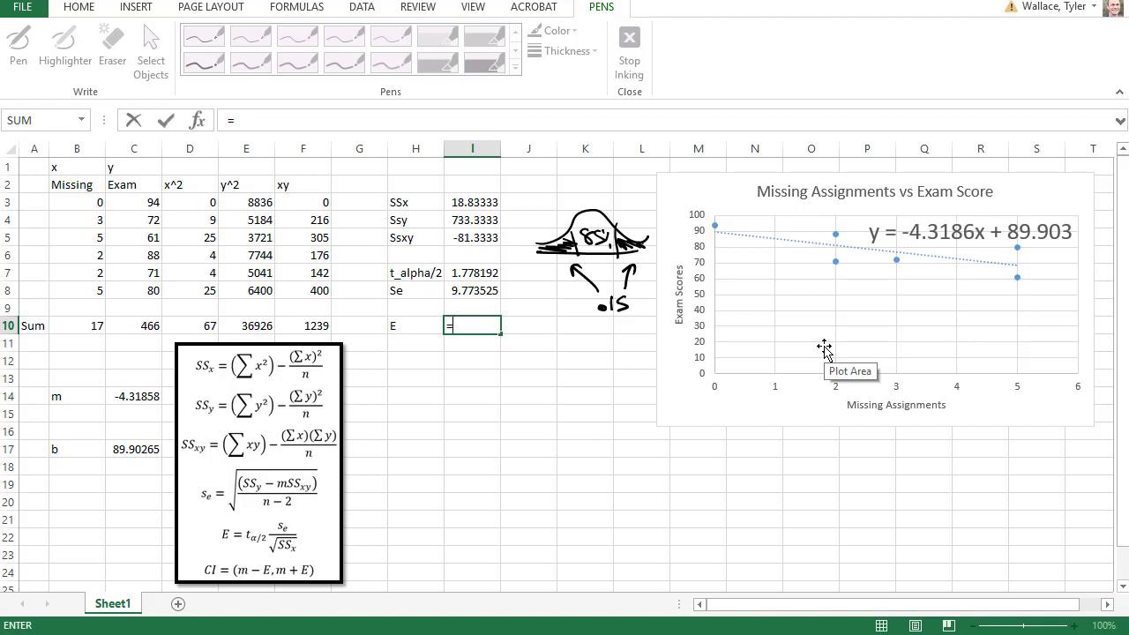
pyautogui.click(460, 274)
pyautogui.write('*')
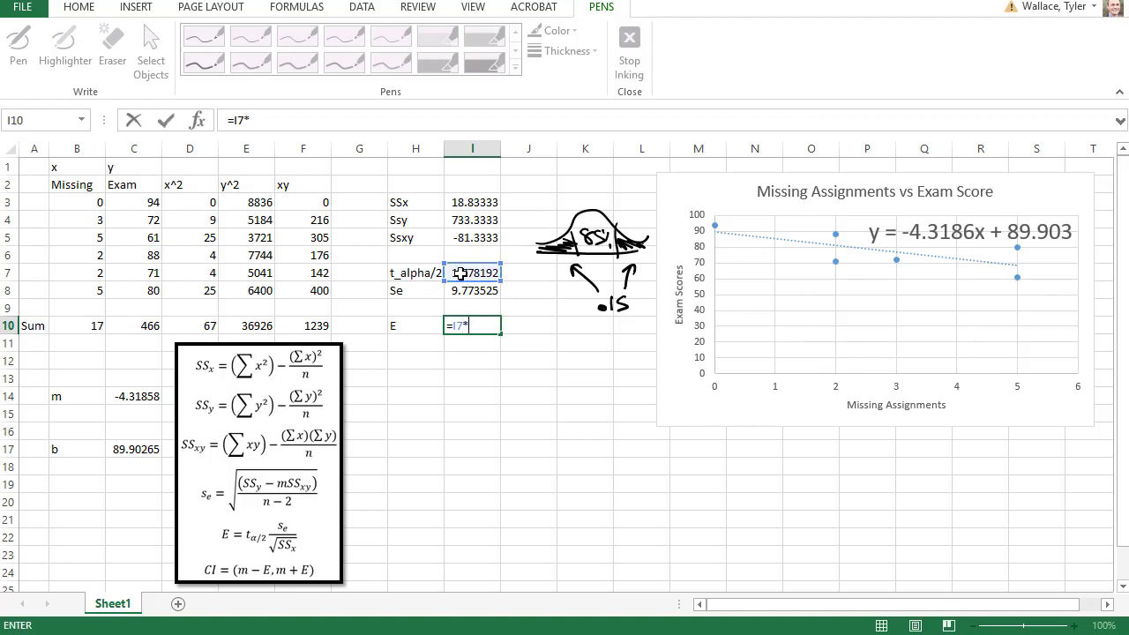
pyautogui.click(464, 290)
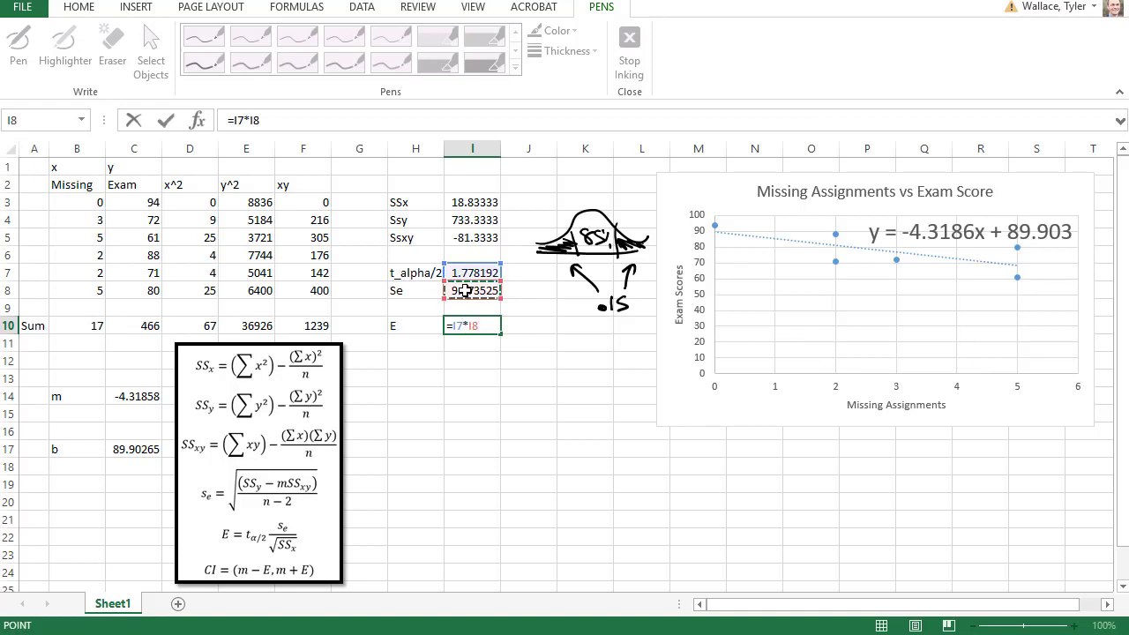
pyautogui.write('/sqrt(')
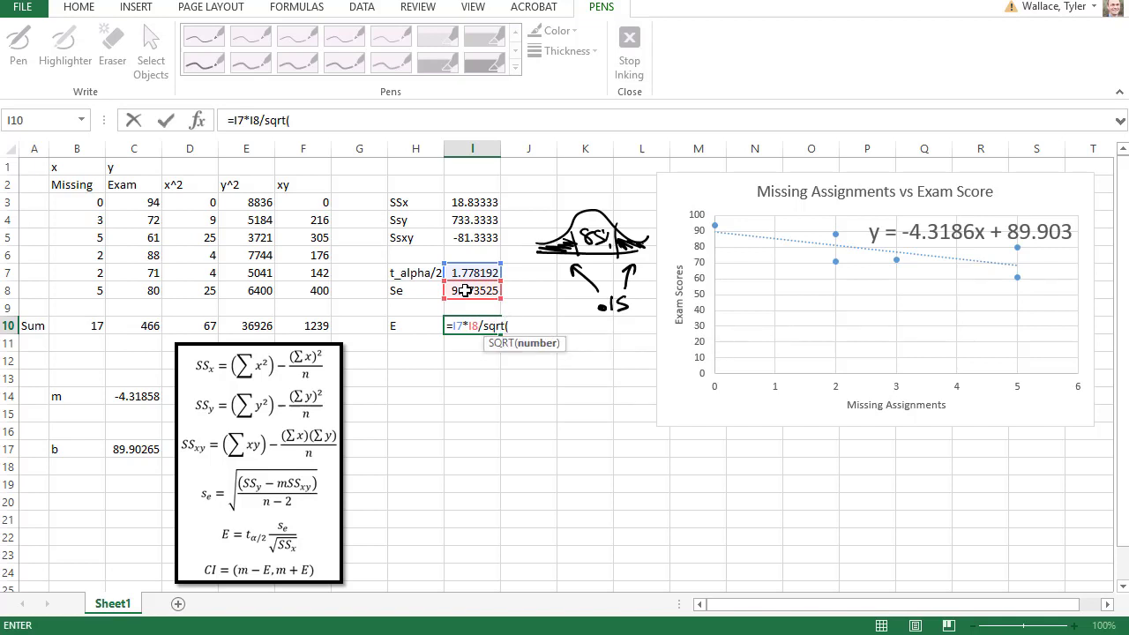
pyautogui.click(454, 202)
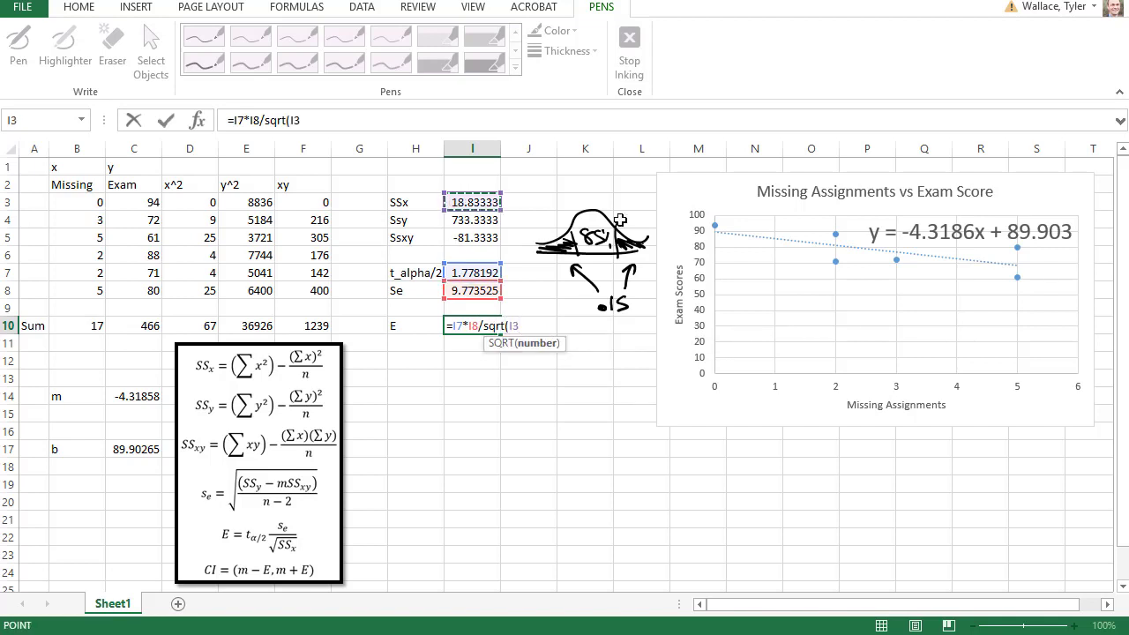
pyautogui.write(')')
pyautogui.press('Return')
pyautogui.press('Down')
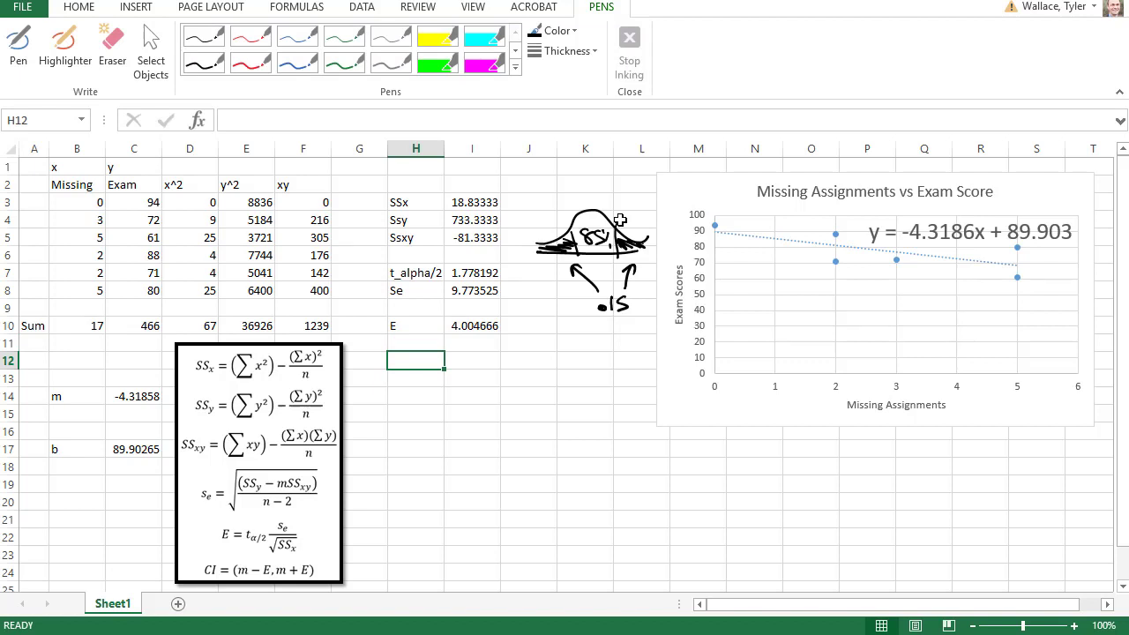
# Type the row labels CI Low in H11 and CI High in H12.
pyautogui.press('Up')
pyautogui.write('CI Low')
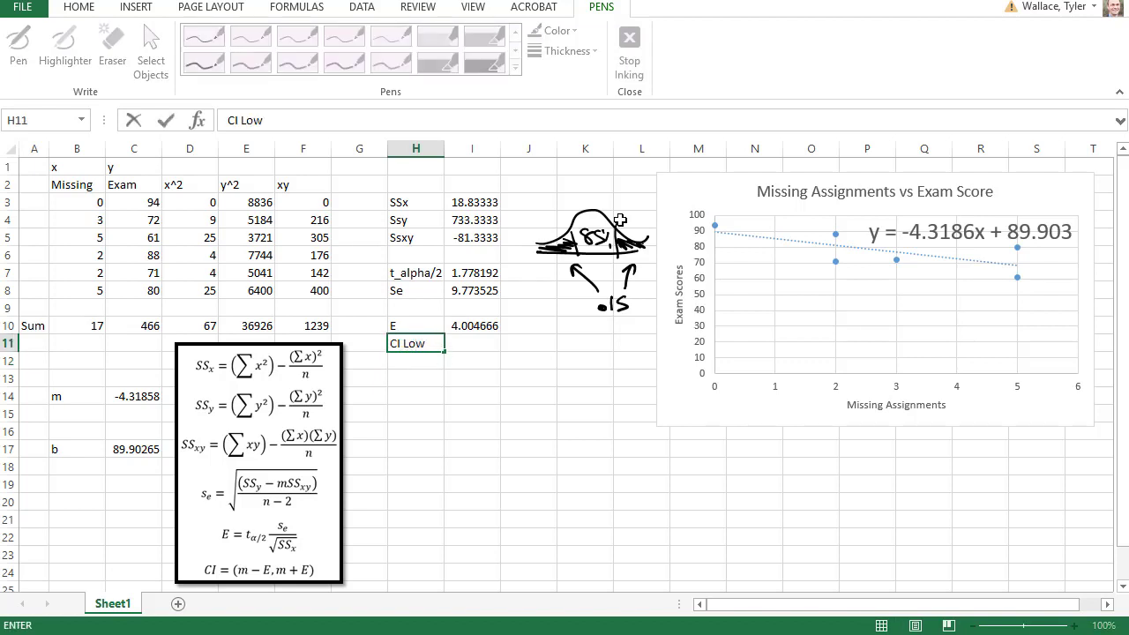
pyautogui.press('Return')
pyautogui.write('CI High')
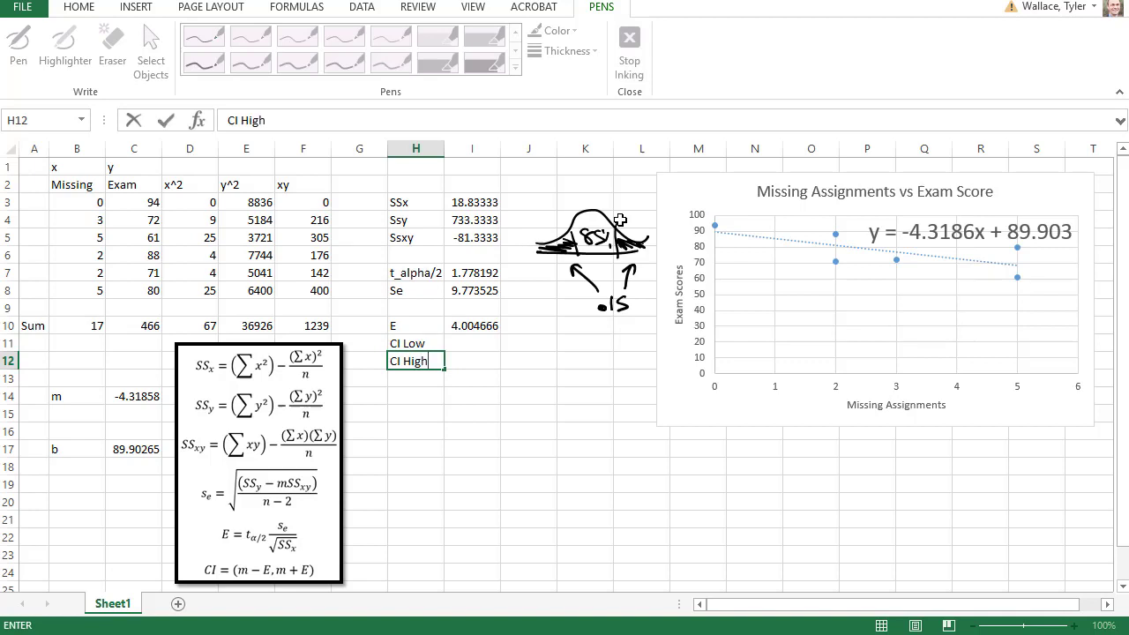
pyautogui.press('Tab')
pyautogui.press('Up')
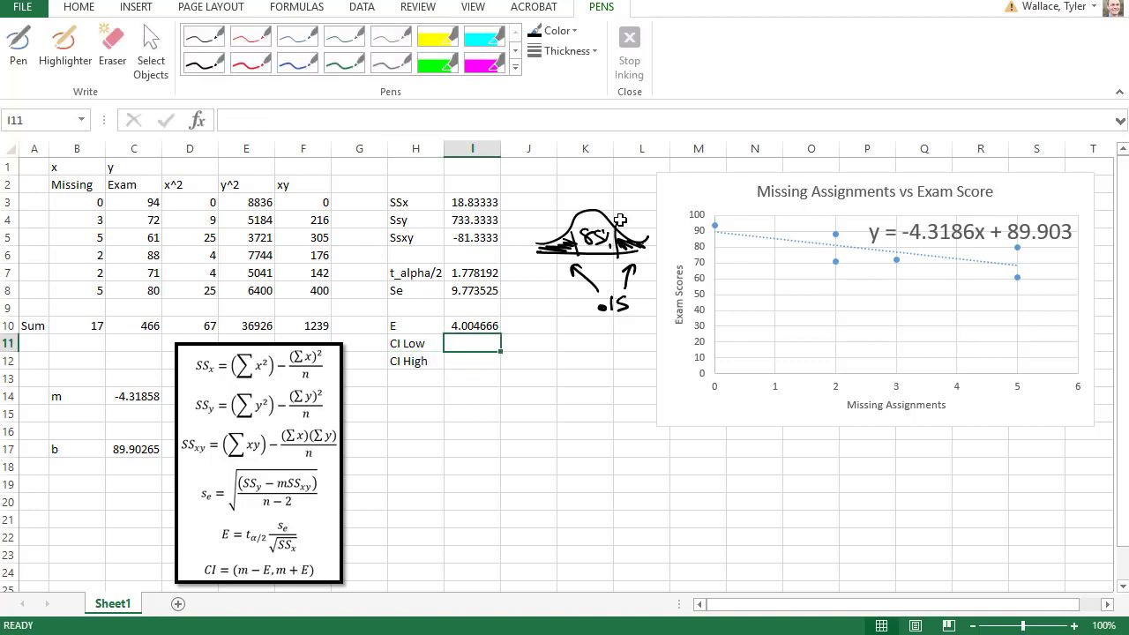
# Enter =-4.3186-I10 and =-4.3186+I10, giving bounds -8.32327 and -0.31393.
pyautogui.write('=')
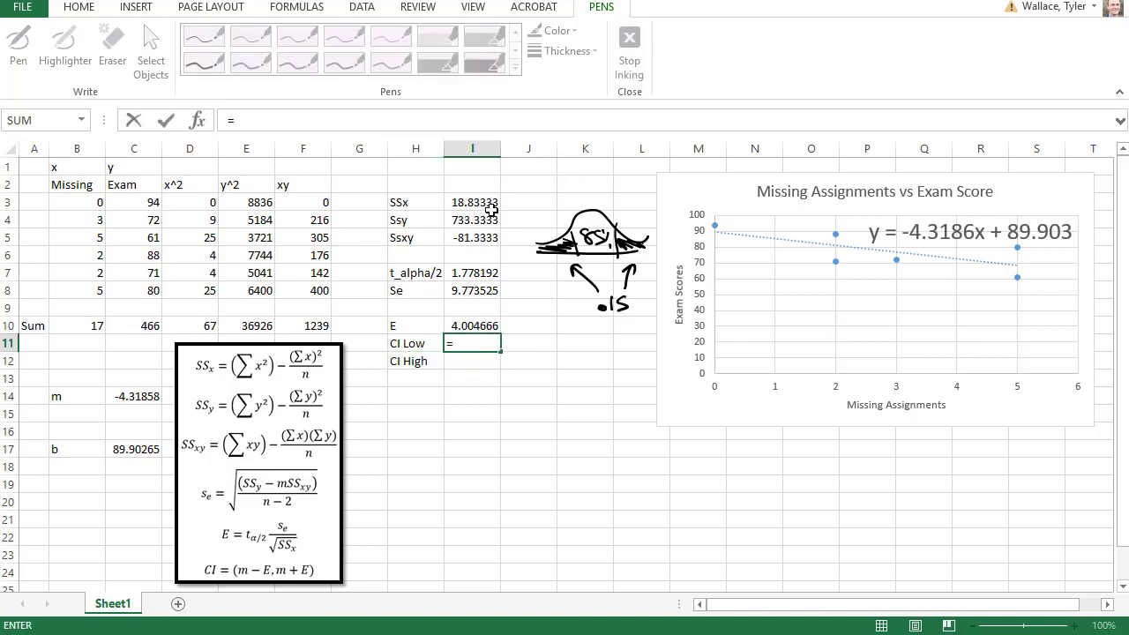
pyautogui.write('-4.3186')
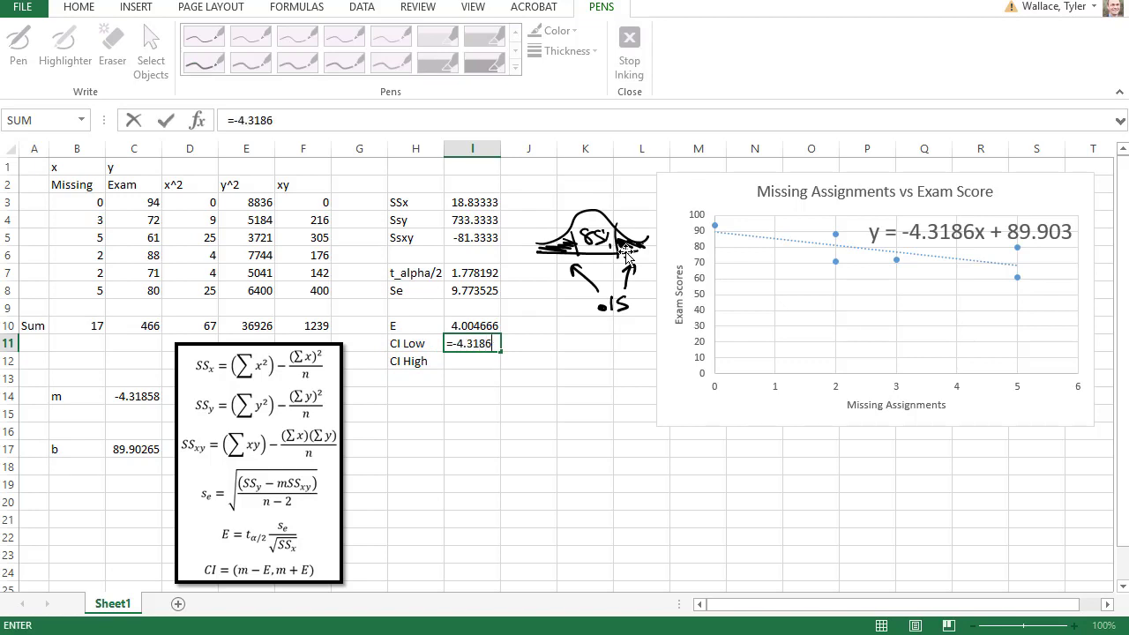
pyautogui.write('-')
pyautogui.click(485, 326)
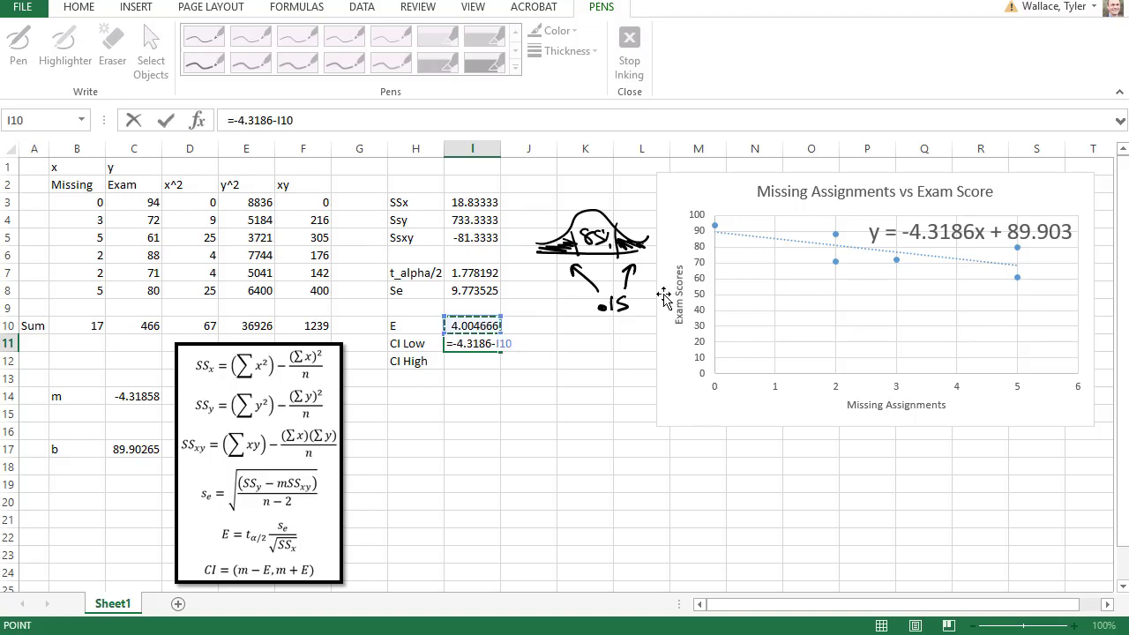
pyautogui.press('Return')
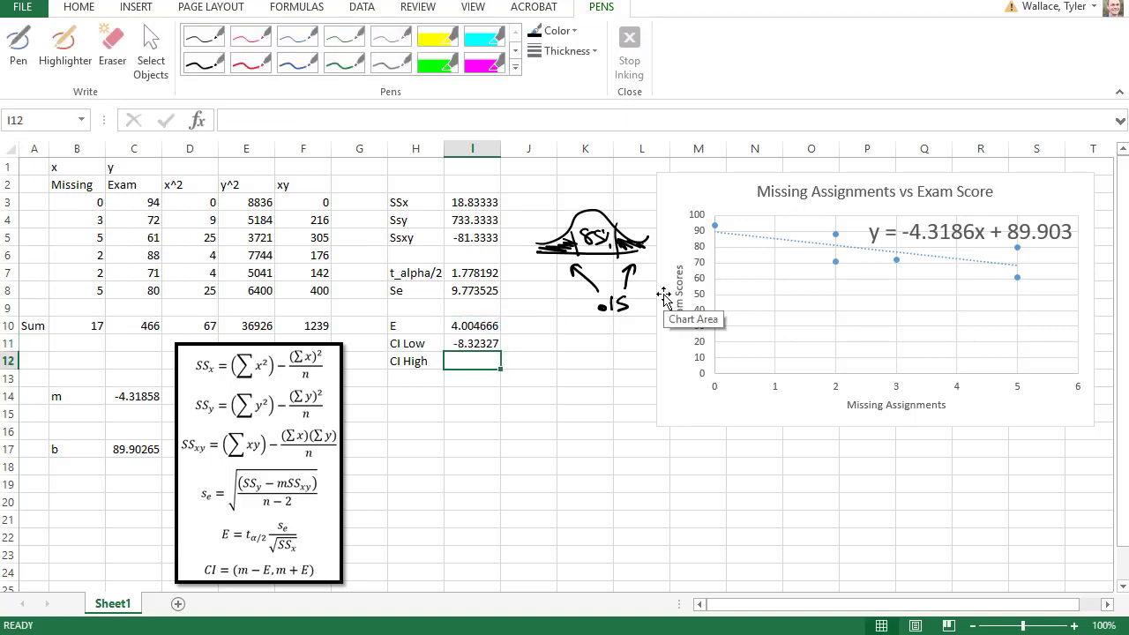
pyautogui.write('=')
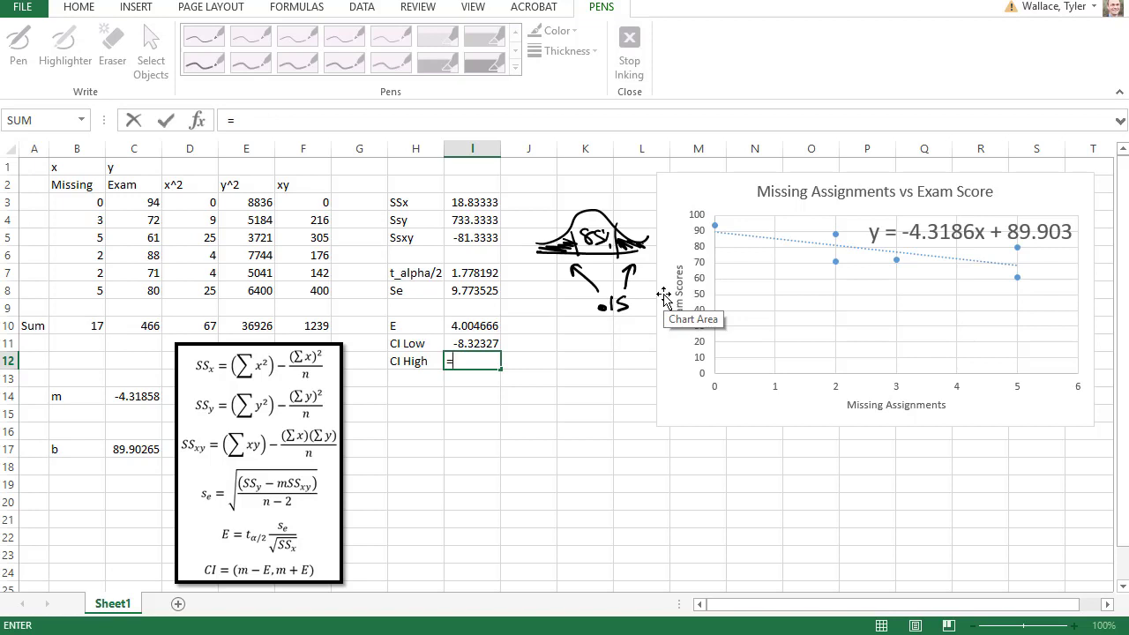
pyautogui.write('-4.3186+')
pyautogui.click(489, 325)
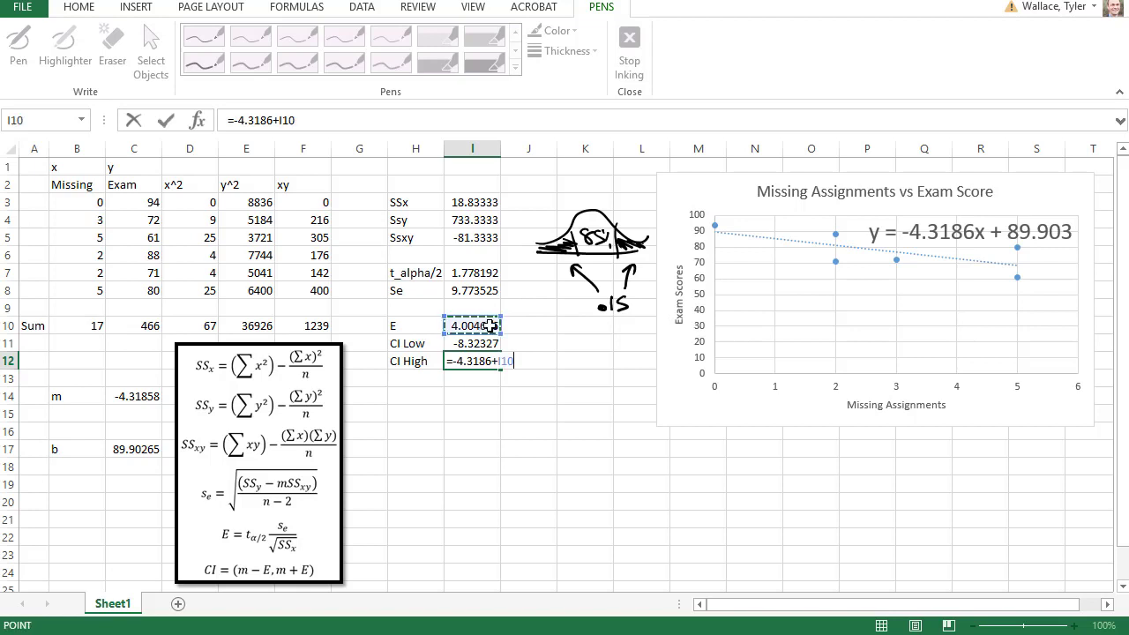
pyautogui.press('Return')
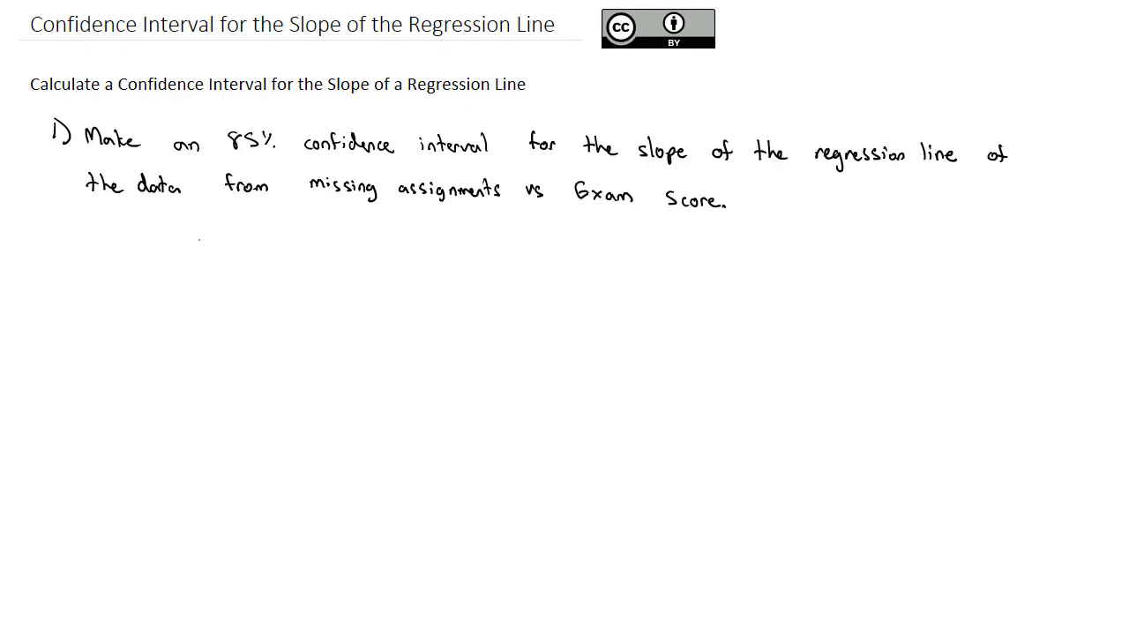
# Handwrite 85% CI: (-8.32, -.314) in blue ink below the problem.
pyautogui.moveTo(197, 240)
pyautogui.mouseDown()
pyautogui.moveTo(204, 257)
pyautogui.moveTo(227, 245)
pyautogui.moveTo(304, 260)
pyautogui.mouseUp()
pyautogui.moveTo(311, 246)
pyautogui.mouseDown()
pyautogui.moveTo(325, 245)
pyautogui.moveTo(318, 261)
pyautogui.mouseUp()
pyautogui.moveTo(314, 261); pyautogui.dragTo(326, 261)
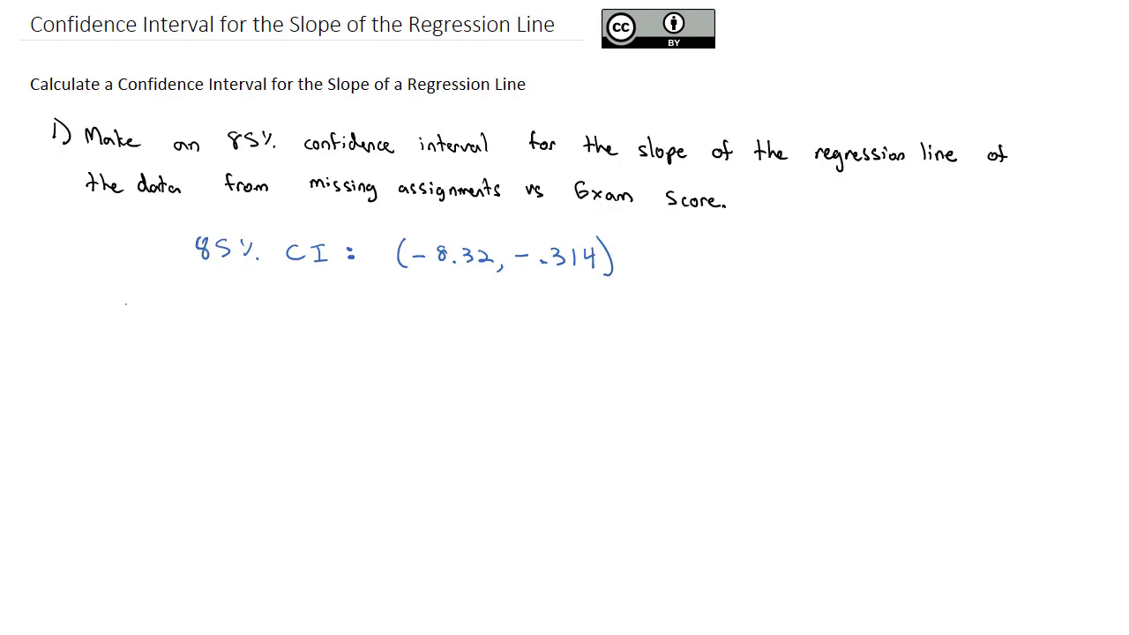
# Begin the green-ink interpretation: "We are 85% confident the".
pyautogui.moveTo(115, 309)
pyautogui.mouseDown()
pyautogui.moveTo(122, 323)
pyautogui.moveTo(134, 308)
pyautogui.mouseUp()
pyautogui.moveTo(137, 319); pyautogui.dragTo(148, 323)
pyautogui.moveTo(183, 318); pyautogui.dragTo(189, 323)
pyautogui.moveTo(192, 316)
pyautogui.mouseDown()
pyautogui.moveTo(261, 324)
pyautogui.moveTo(291, 309)
pyautogui.moveTo(364, 322)
pyautogui.moveTo(524, 325)
pyautogui.mouseUp()
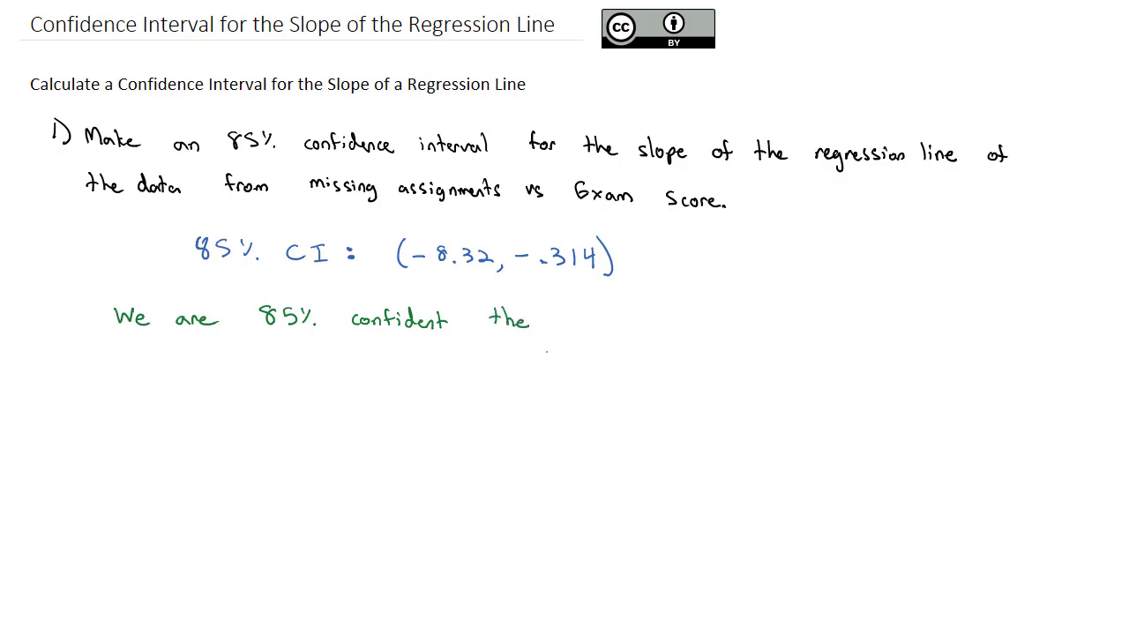
# Continue the first line with "Exam scores are decreasing at".
pyautogui.moveTo(570, 307); pyautogui.dragTo(583, 328)
pyautogui.moveTo(589, 318)
pyautogui.mouseDown()
pyautogui.moveTo(600, 327)
pyautogui.moveTo(589, 328)
pyautogui.moveTo(661, 328)
pyautogui.mouseUp()
pyautogui.moveTo(682, 321); pyautogui.dragTo(705, 321)
pyautogui.moveTo(707, 325)
pyautogui.mouseDown()
pyautogui.moveTo(800, 327)
pyautogui.moveTo(828, 308)
pyautogui.moveTo(832, 328)
pyautogui.mouseUp()
pyautogui.moveTo(836, 322); pyautogui.dragTo(869, 321)
pyautogui.moveTo(871, 326); pyautogui.dragTo(896, 330)
pyautogui.moveTo(908, 323); pyautogui.dragTo(926, 339)
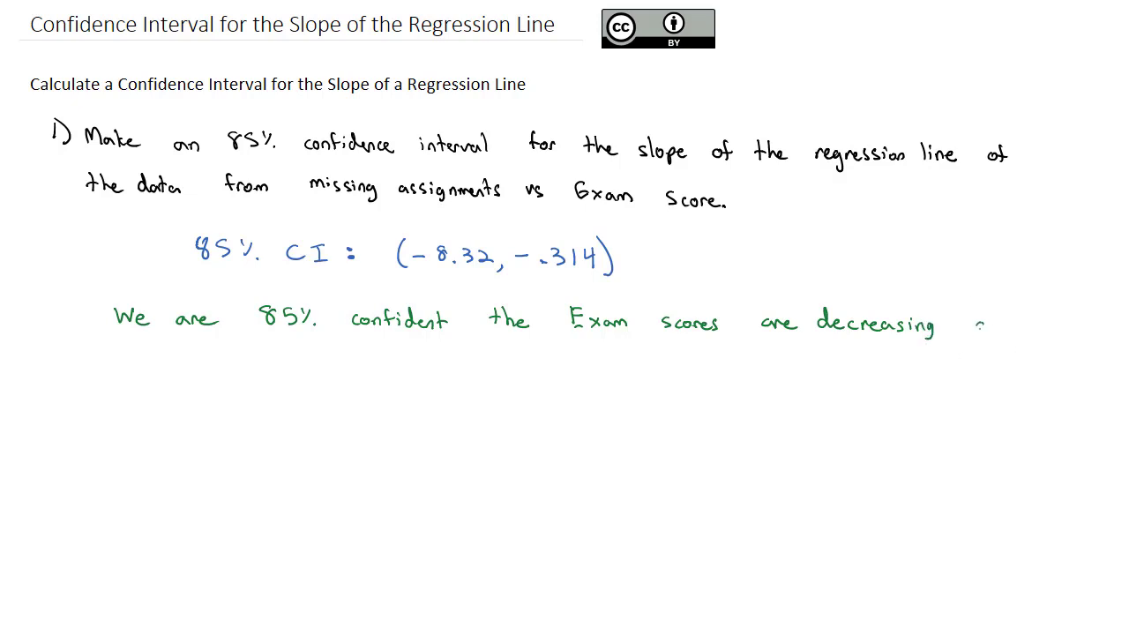
pyautogui.moveTo(979, 324); pyautogui.dragTo(989, 330)
pyautogui.moveTo(995, 311)
pyautogui.mouseDown()
pyautogui.moveTo(996, 330)
pyautogui.moveTo(1002, 319)
pyautogui.mouseUp()
# Write the second line: "a rate between 8.32 and 0.314 points per missing assignment".
pyautogui.moveTo(173, 363); pyautogui.dragTo(174, 370)
pyautogui.moveTo(191, 365); pyautogui.dragTo(265, 367)
pyautogui.moveTo(291, 352); pyautogui.dragTo(321, 368)
pyautogui.moveTo(313, 360); pyautogui.dragTo(485, 369)
pyautogui.moveTo(517, 365)
pyautogui.mouseDown()
pyautogui.moveTo(553, 372)
pyautogui.moveTo(598, 357)
pyautogui.moveTo(635, 373)
pyautogui.moveTo(649, 365)
pyautogui.moveTo(651, 377)
pyautogui.moveTo(846, 367)
pyautogui.moveTo(885, 376)
pyautogui.moveTo(895, 394)
pyautogui.moveTo(949, 377)
pyautogui.mouseUp()
pyautogui.moveTo(959, 369)
pyautogui.mouseDown()
pyautogui.moveTo(971, 388)
pyautogui.moveTo(1025, 379)
pyautogui.mouseUp()
pyautogui.moveTo(1019, 369); pyautogui.dragTo(1030, 368)
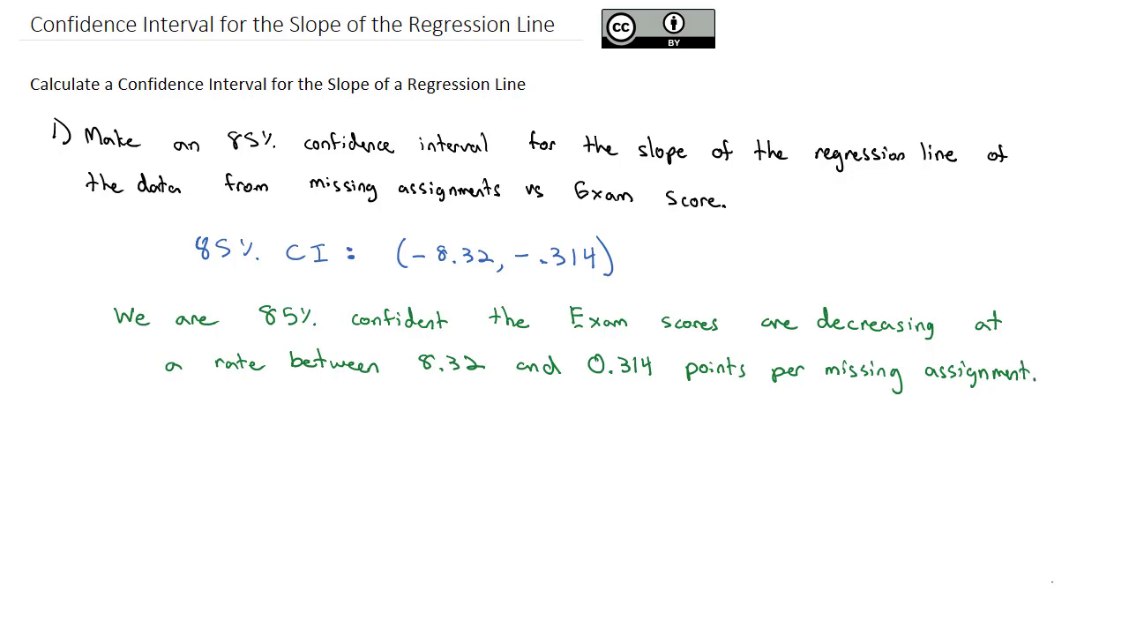